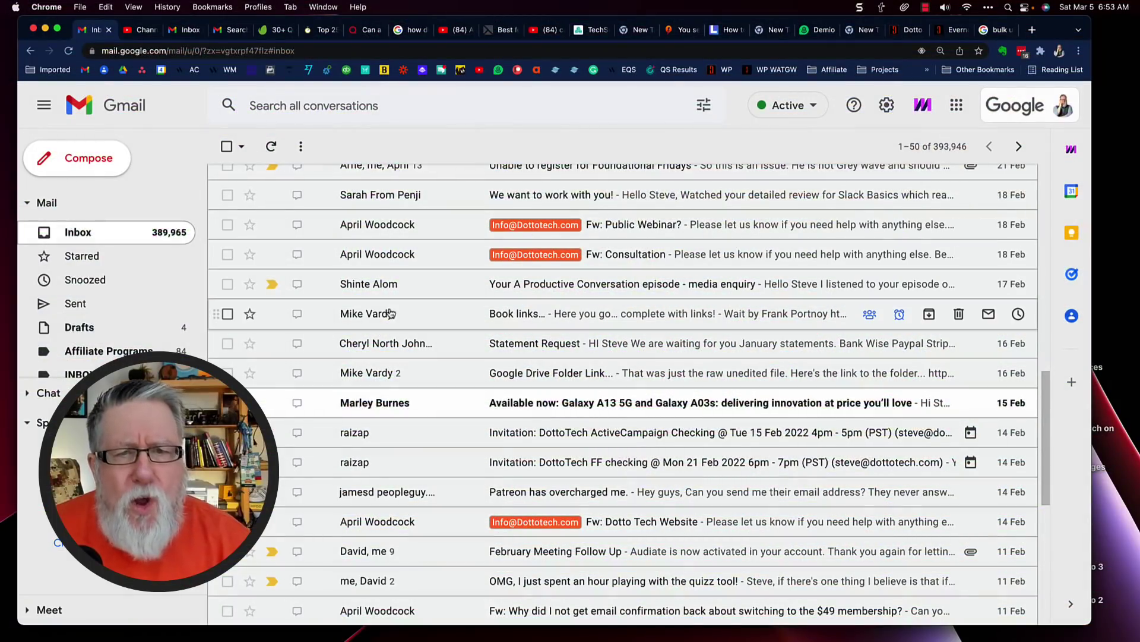
Open the book-links sender's detailed contact view in the side panel beside the inbox.
mouse_move(387, 319)
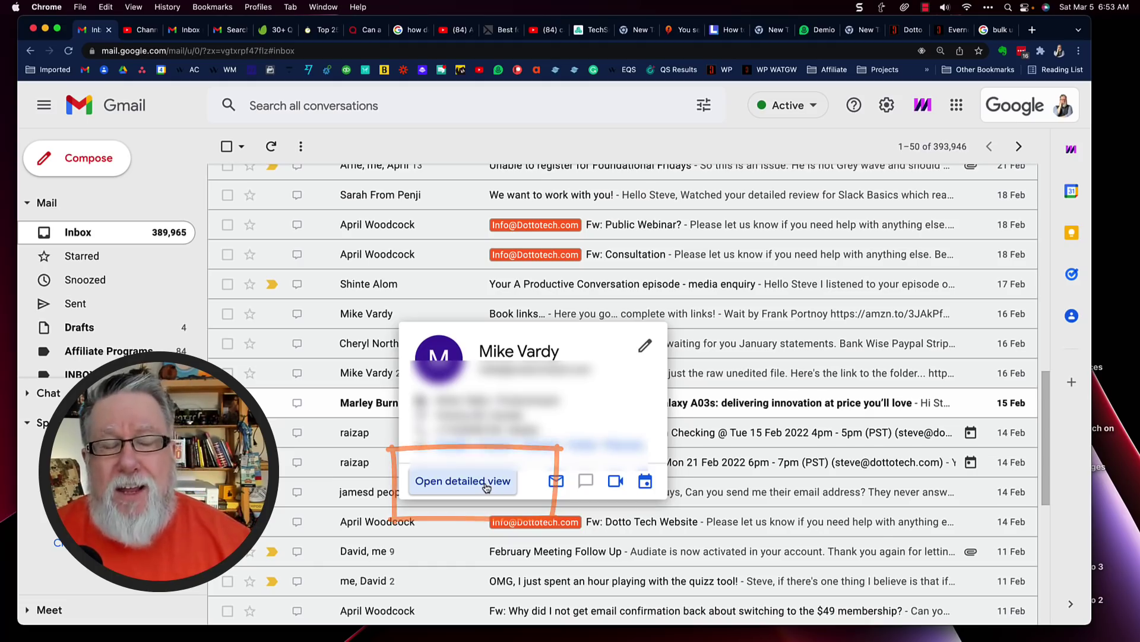
click(487, 488)
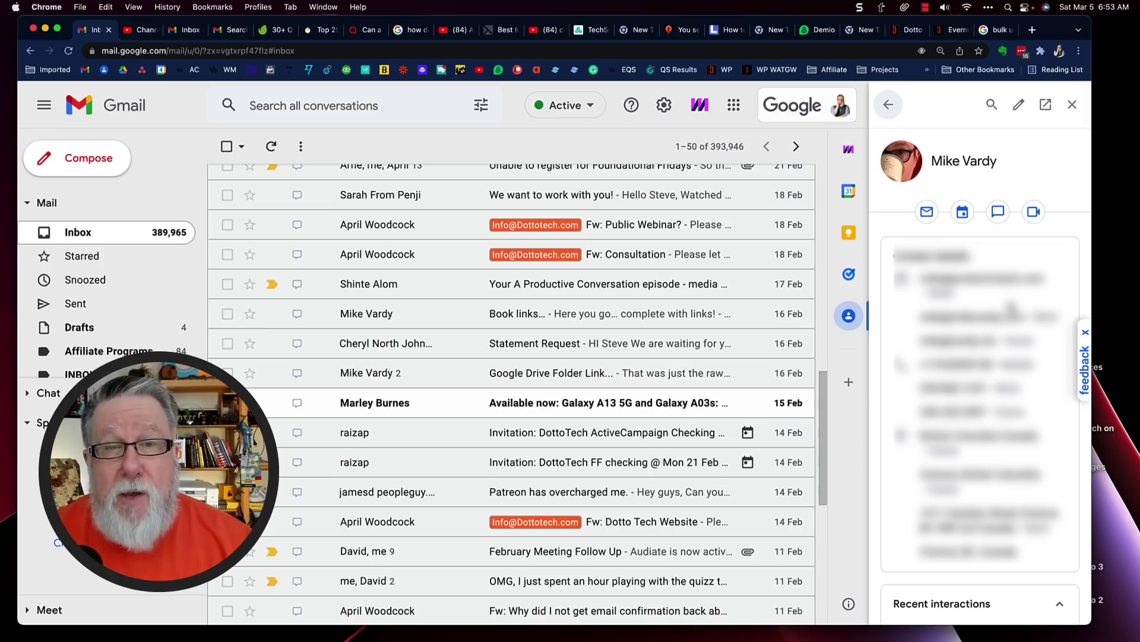
scroll(1012, 309, down, 8)
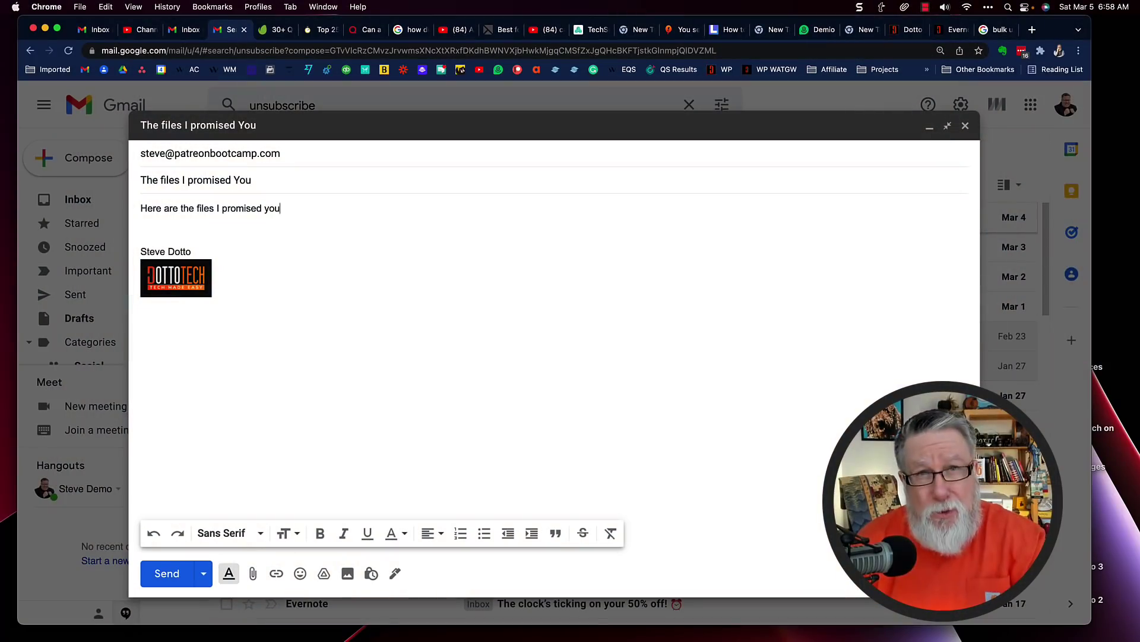
Send 'The files I promised You' email, then undo it so the draft returns unsent.
key(Return)
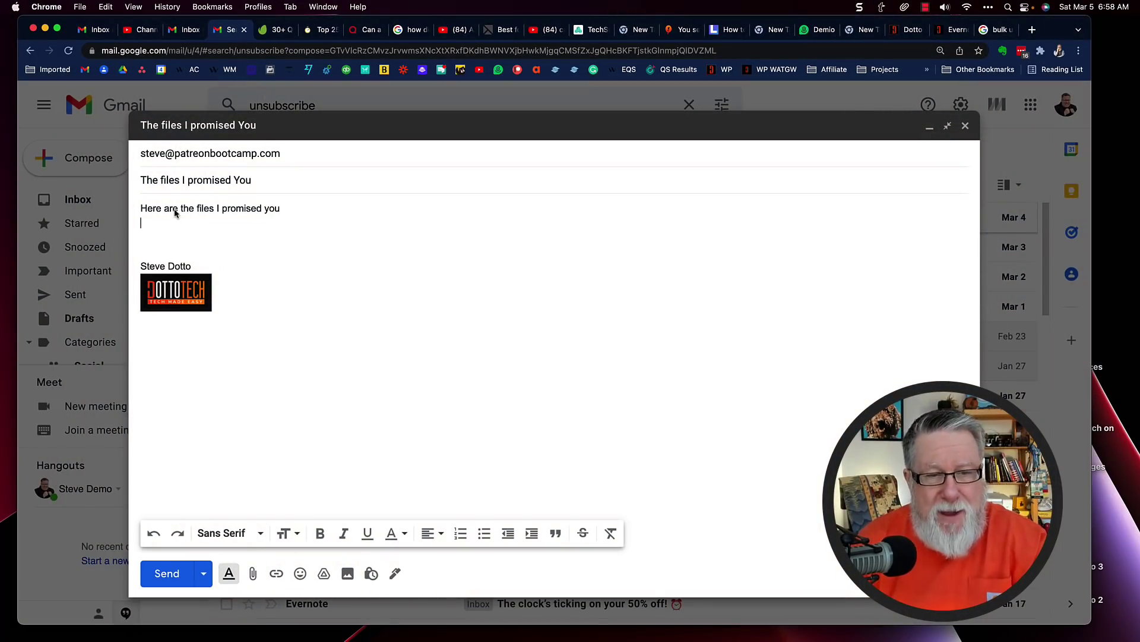
click(167, 573)
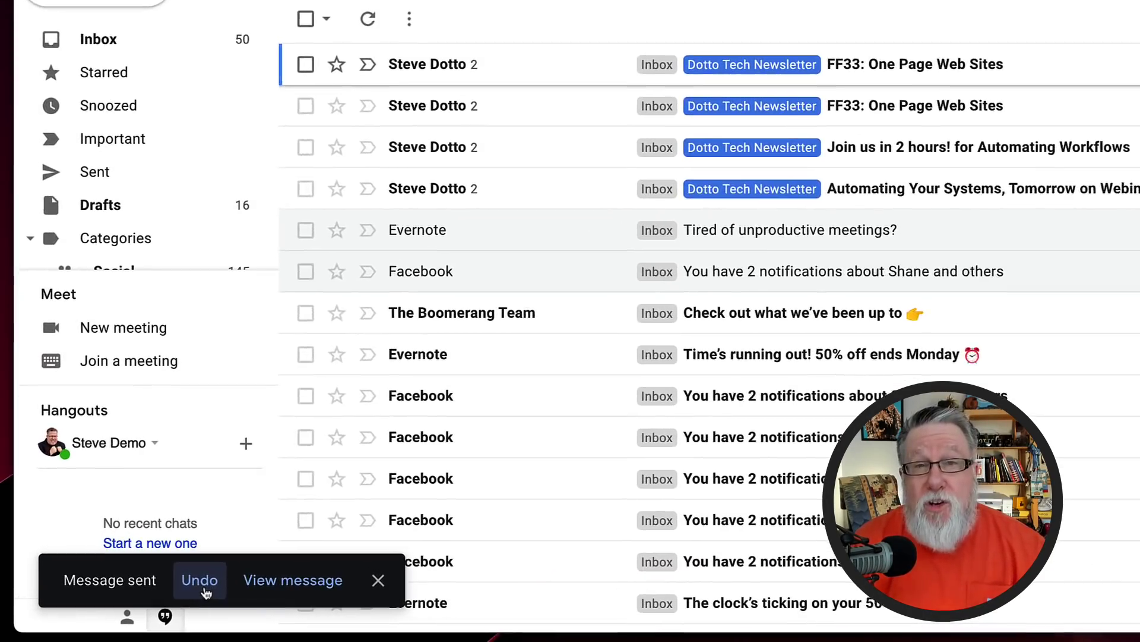
click(209, 581)
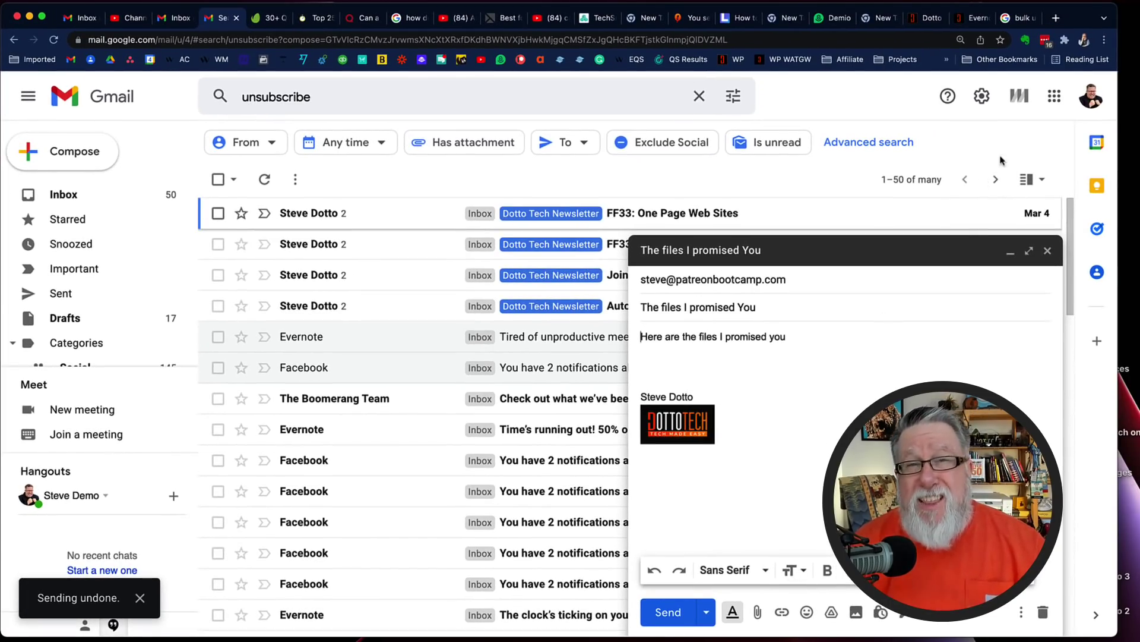
Open General settings and show the Send cancellation period choices, currently 30 seconds.
click(986, 98)
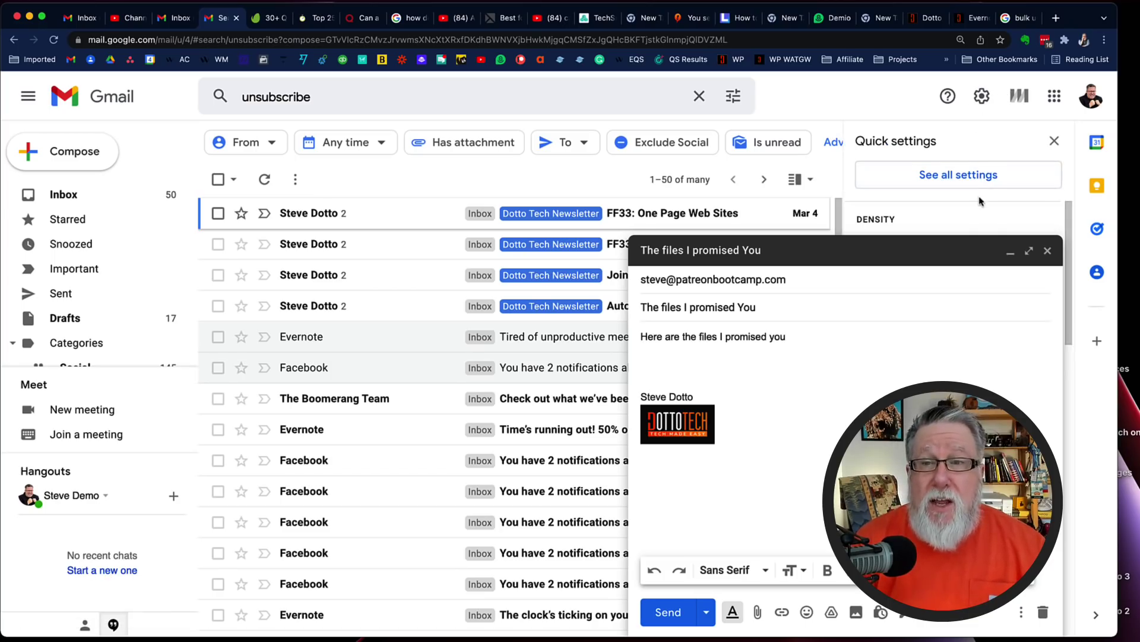
click(969, 182)
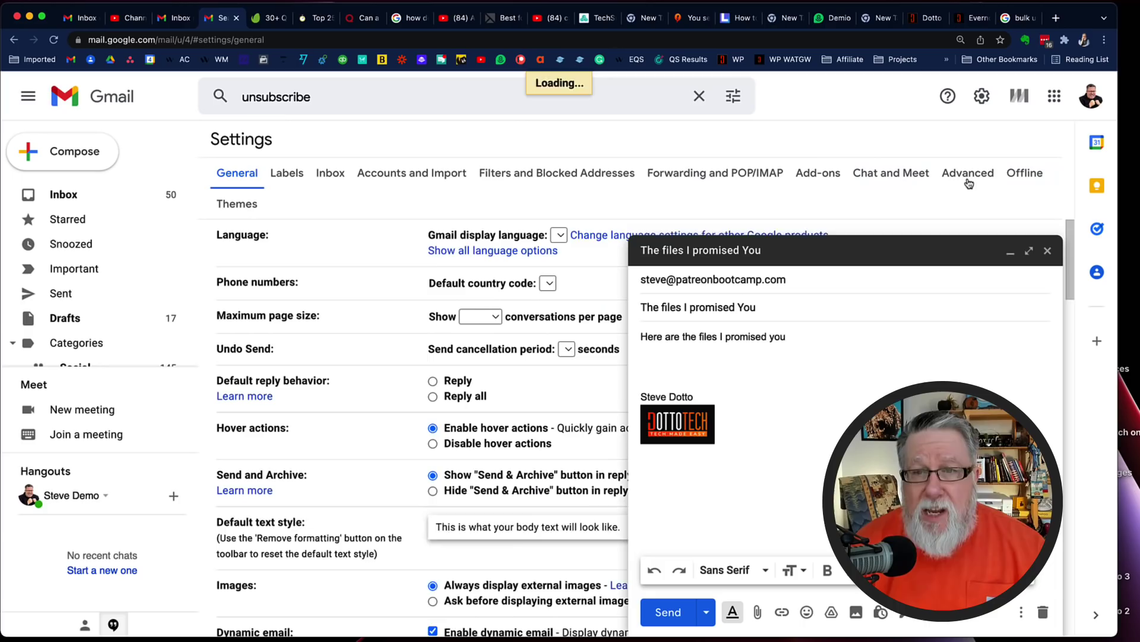
click(1048, 251)
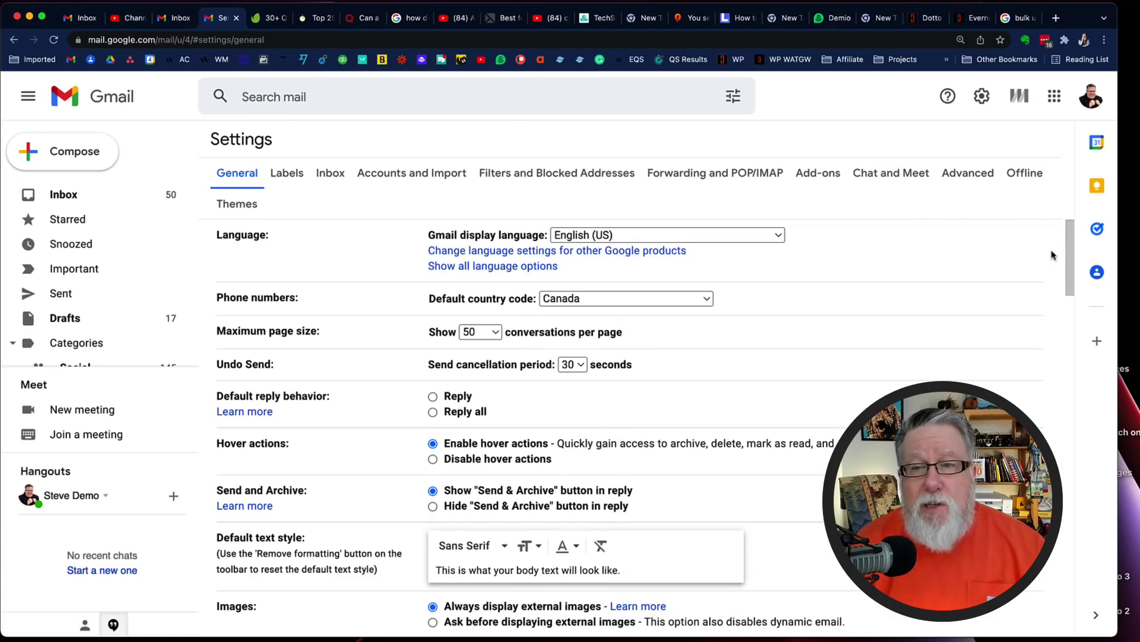
scroll(590, 329, down, 3)
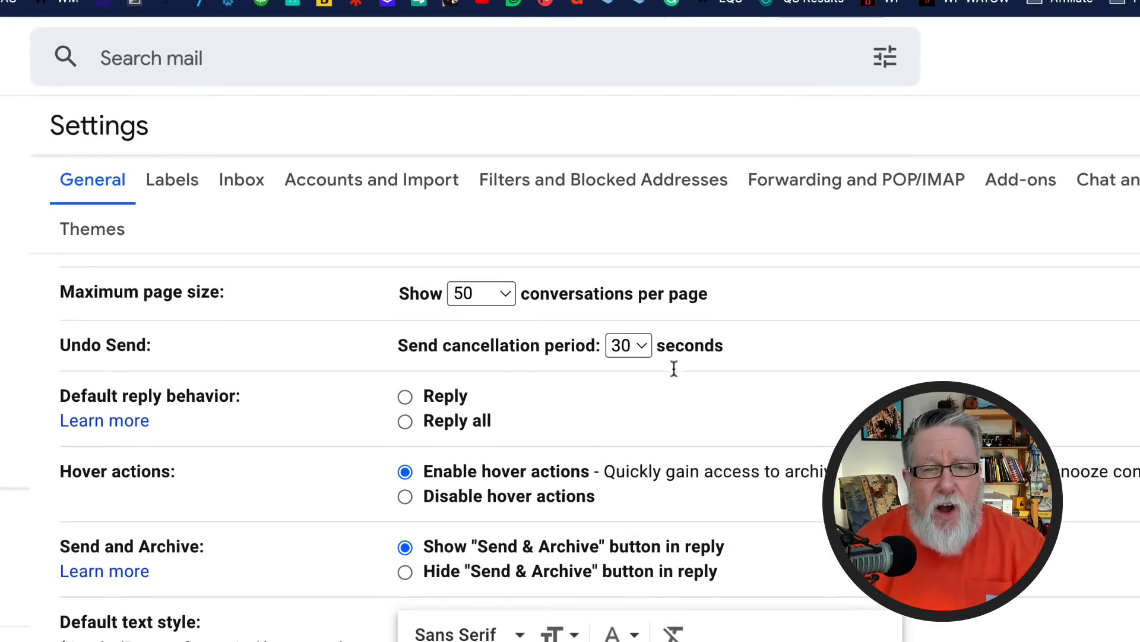
click(641, 347)
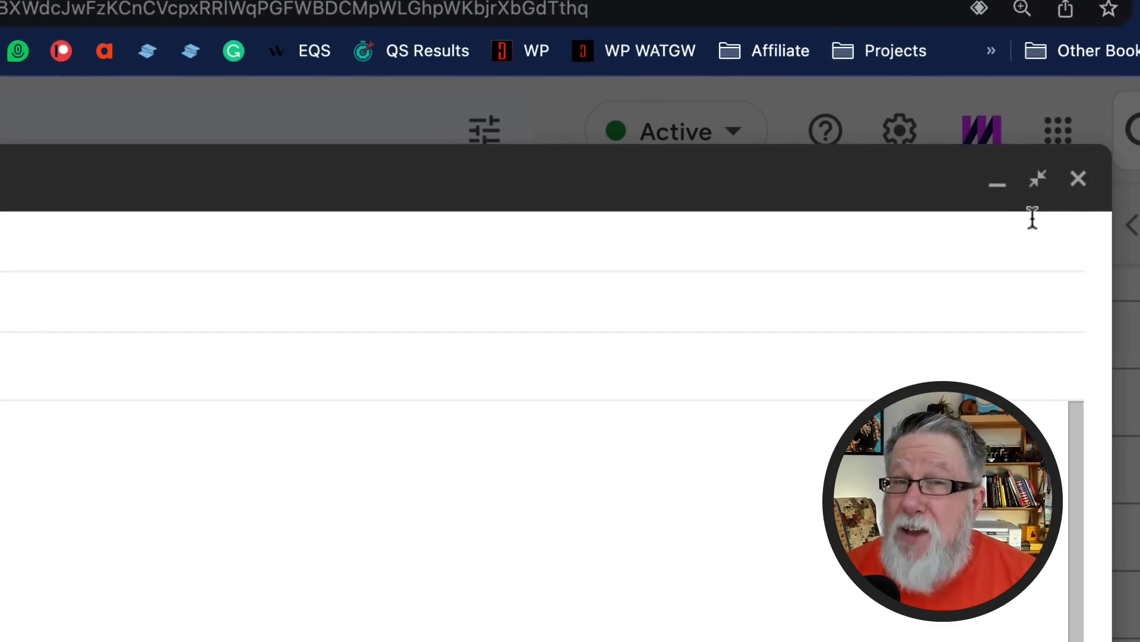
Close the empty draft and scroll General settings to Undo Send, set to 5 seconds.
click(1079, 179)
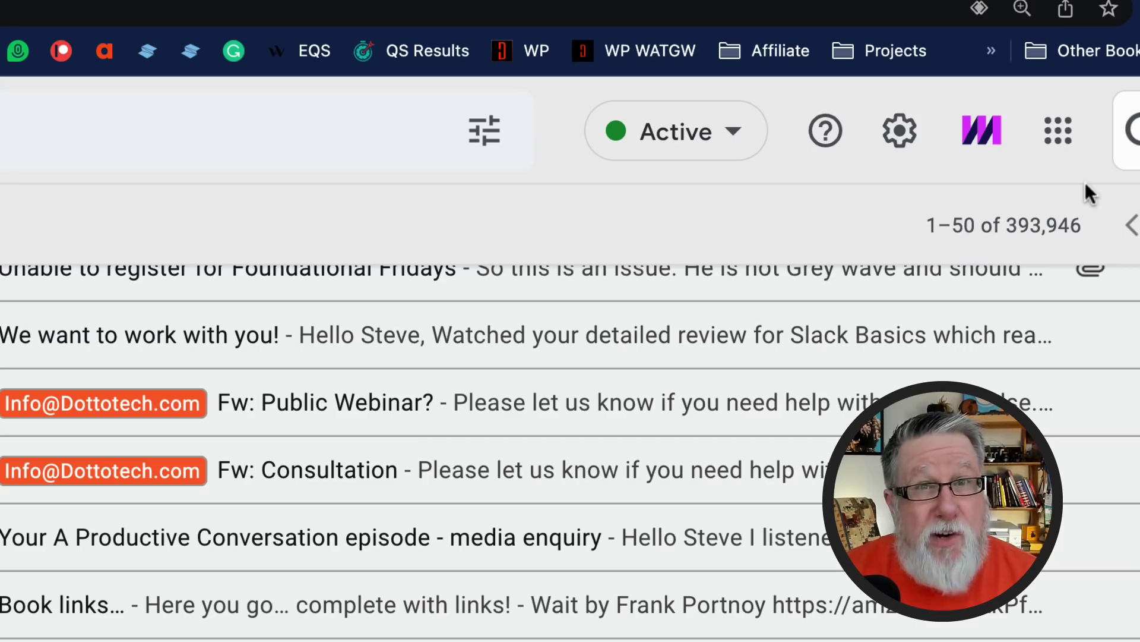
click(896, 133)
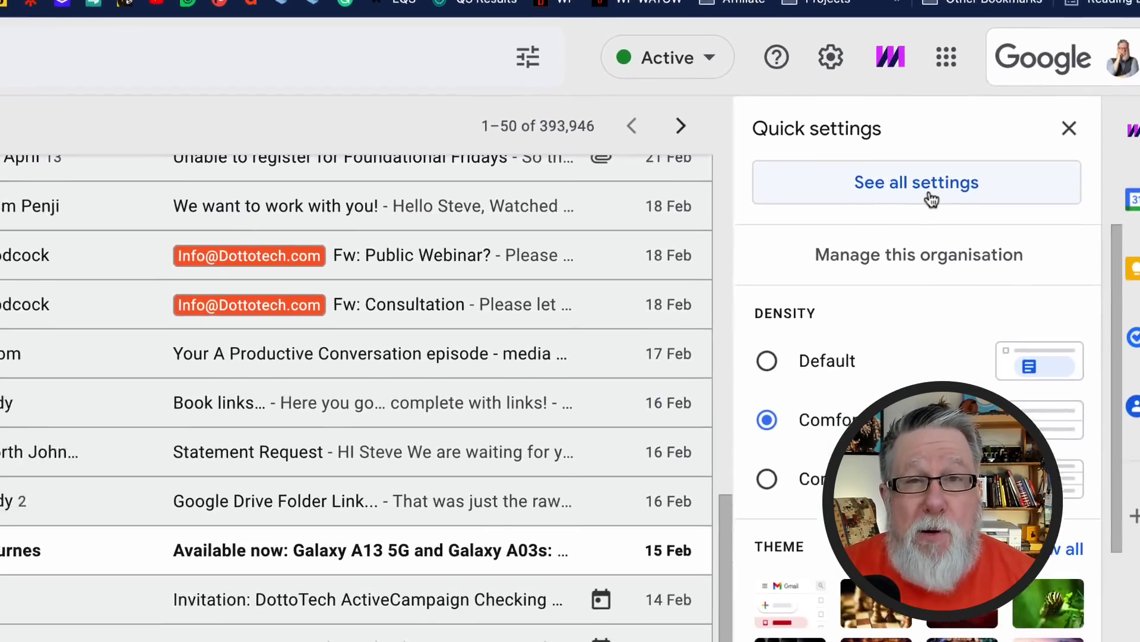
click(1017, 306)
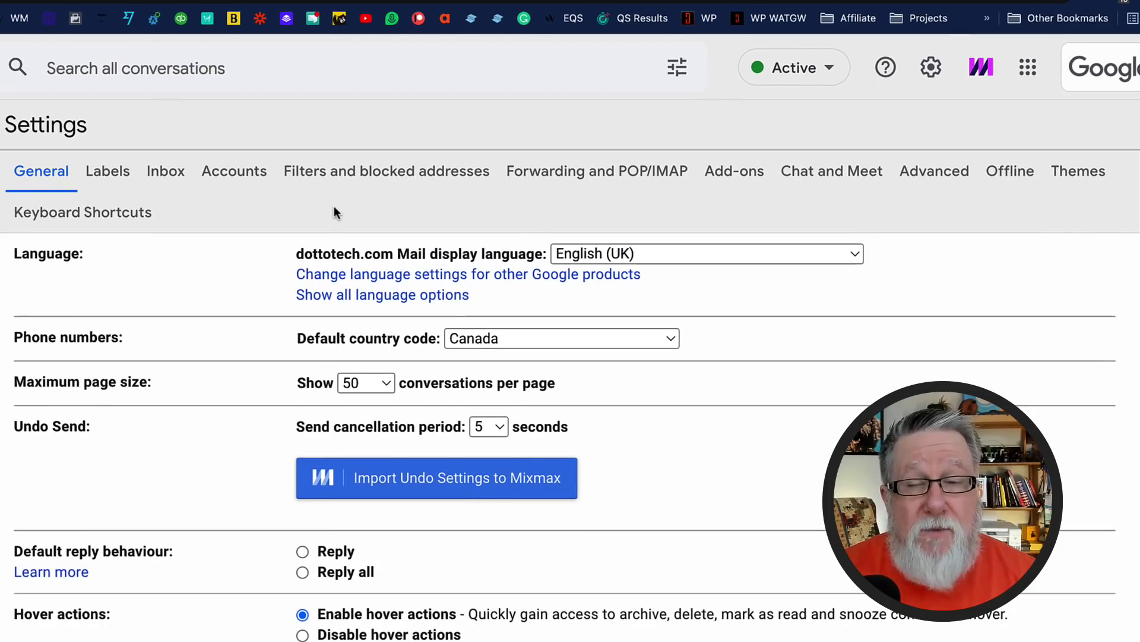
scroll(338, 238, down, 5)
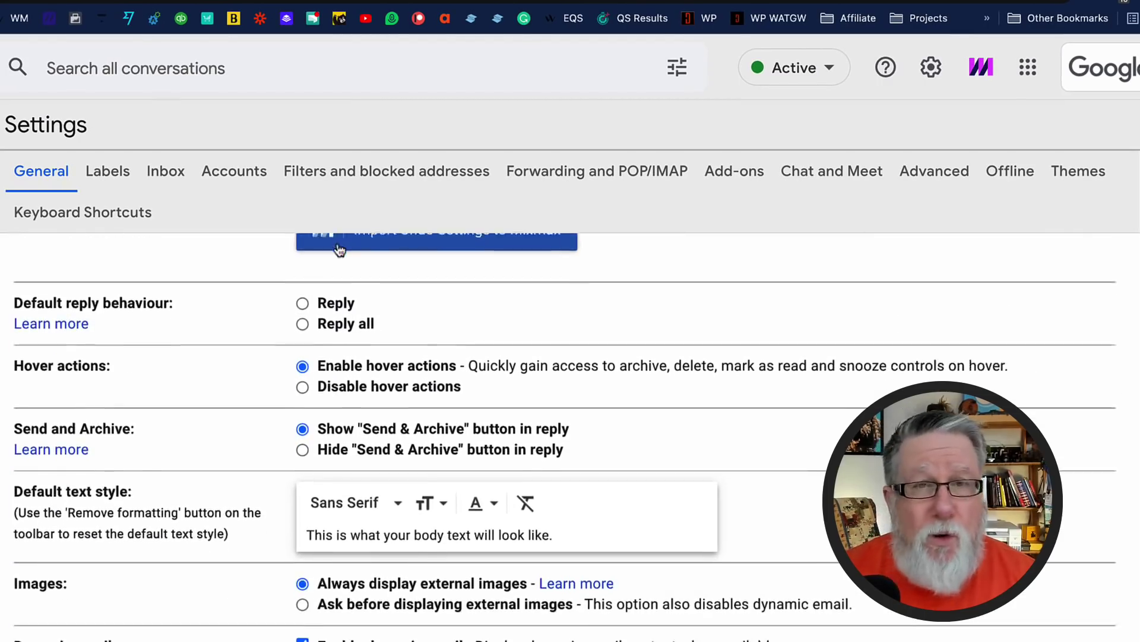
scroll(339, 249, down, 9)
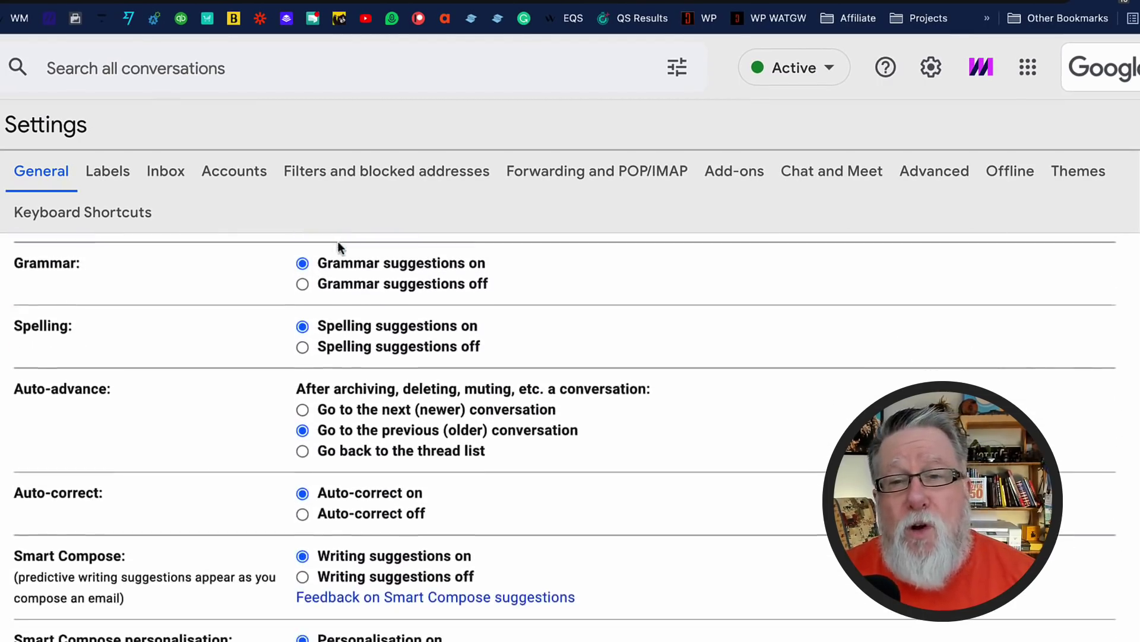
scroll(337, 241, down, 6)
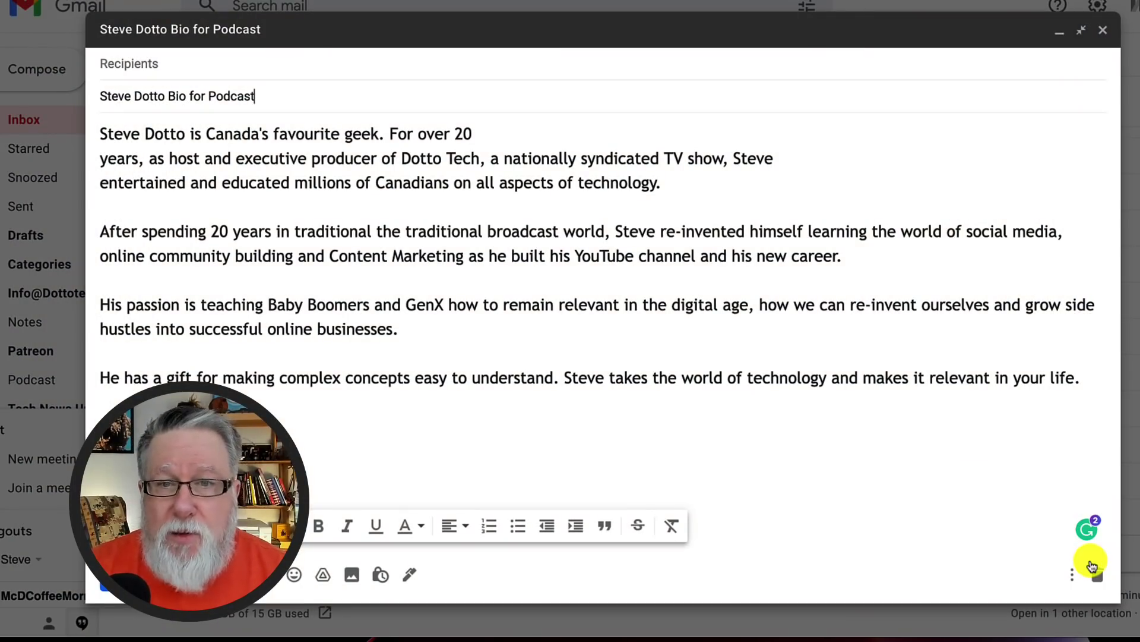
Save the podcast bio draft via Templates as a new template titled with its subject.
click(1070, 575)
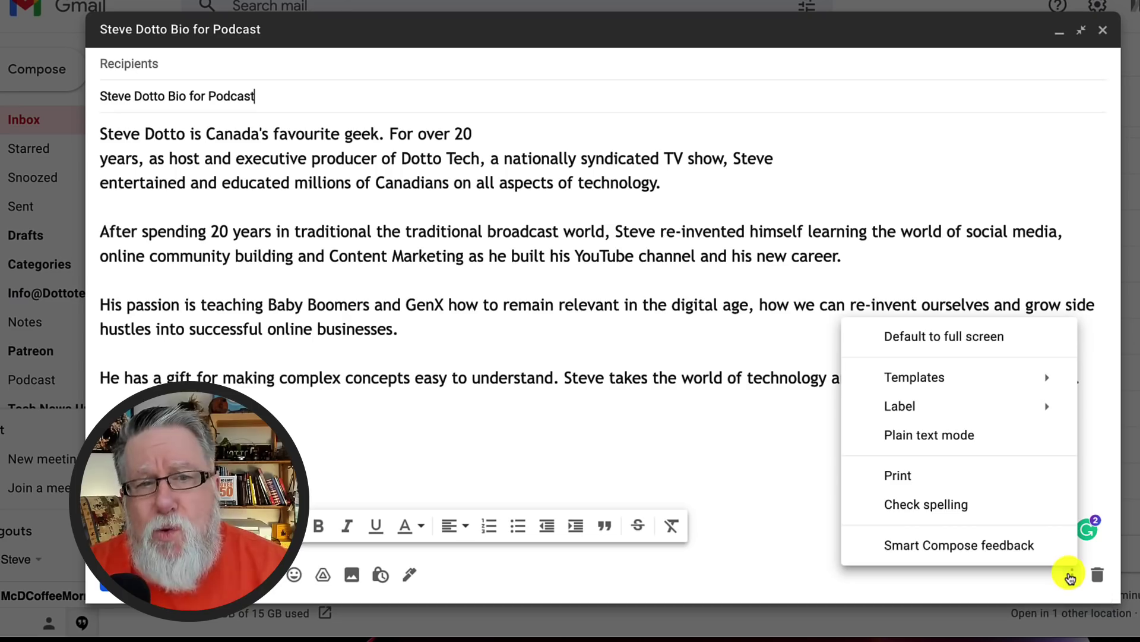
mouse_move(975, 380)
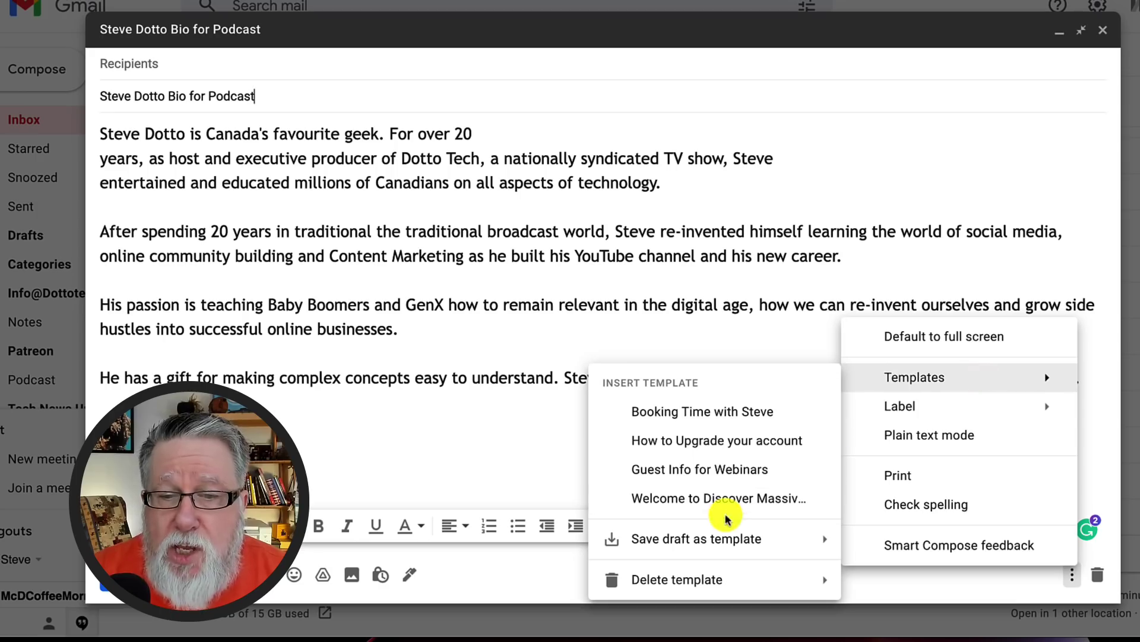
mouse_move(720, 541)
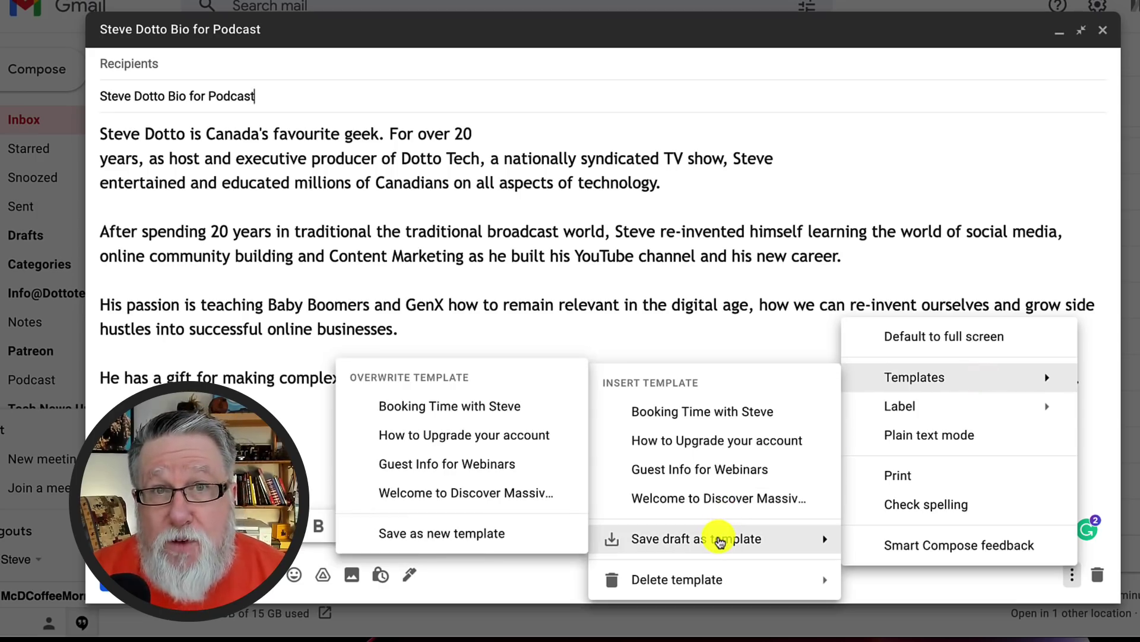
click(446, 533)
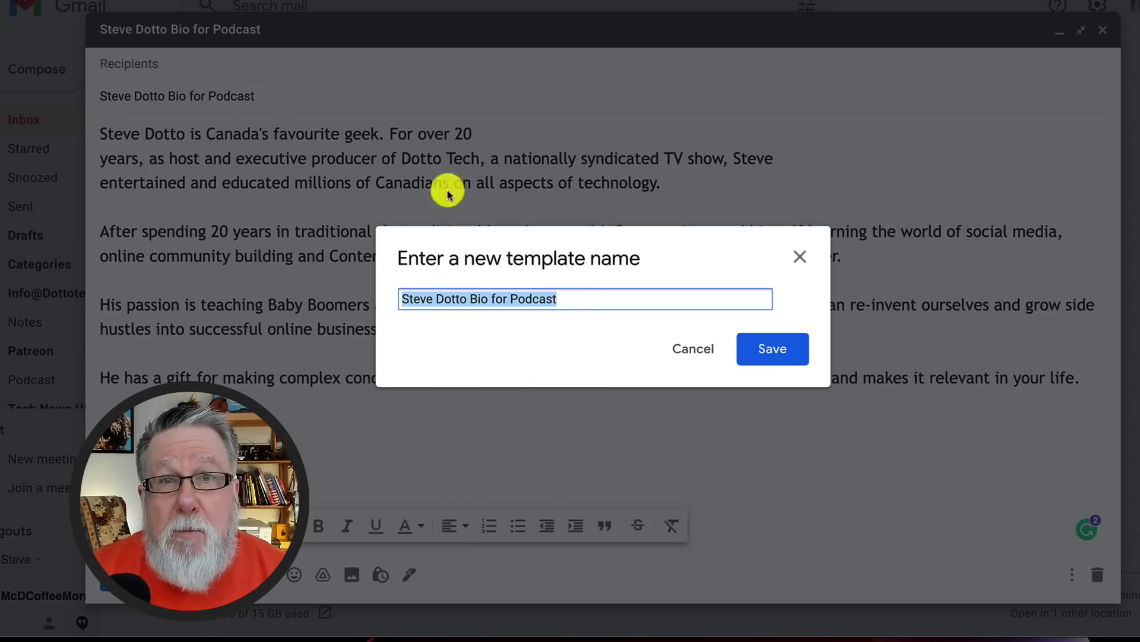
click(792, 352)
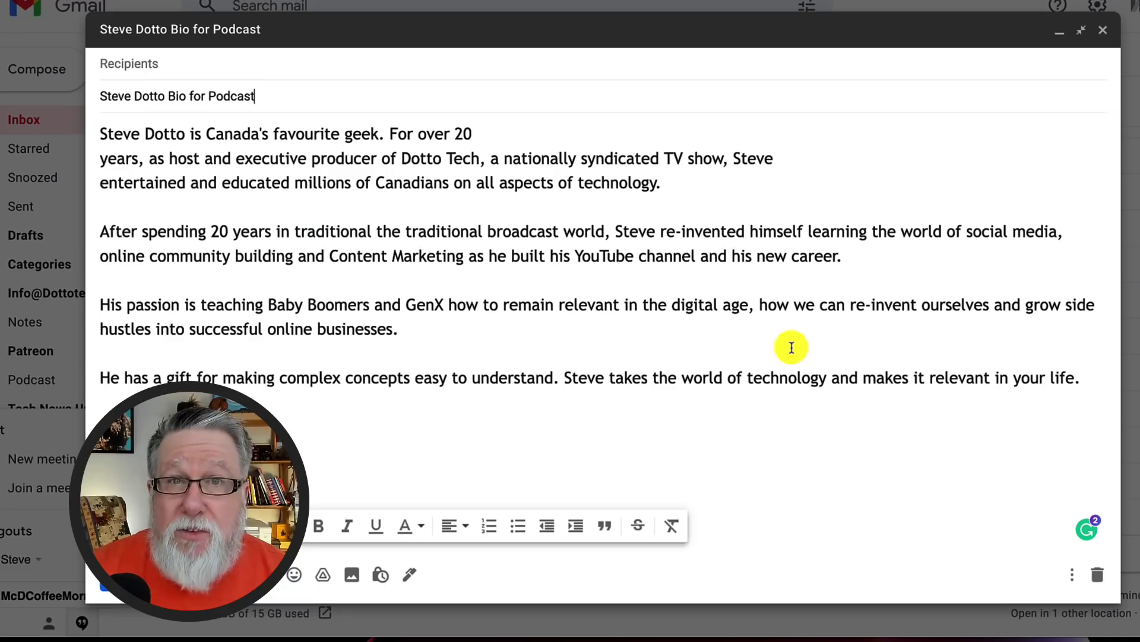
Close the bio draft and fill a new message's body with the podcast bio template.
click(1104, 31)
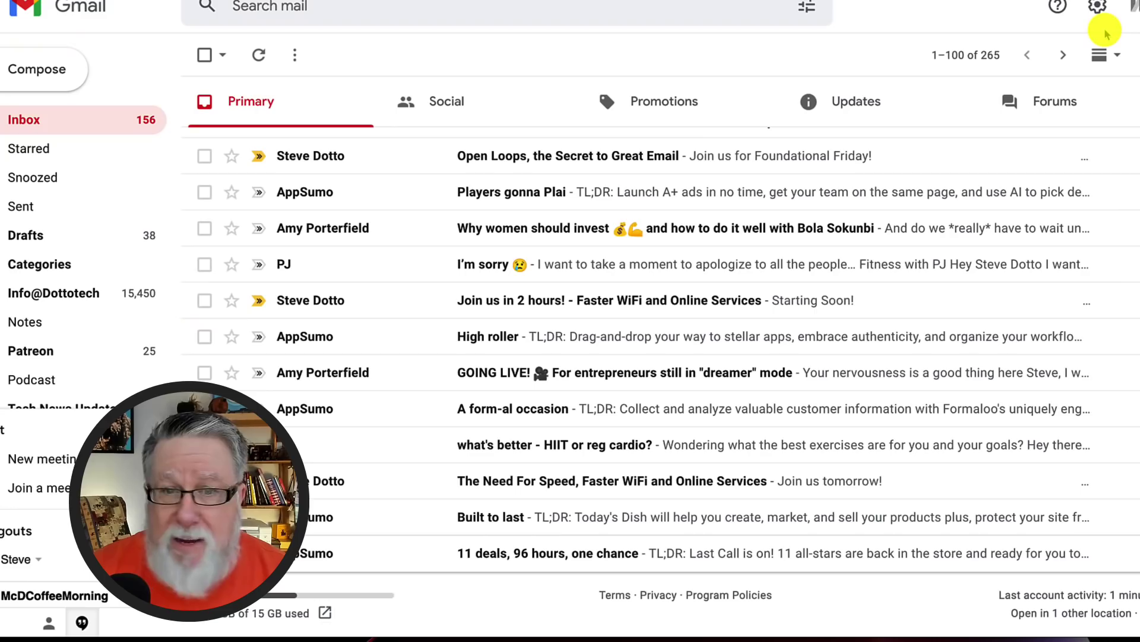
click(53, 70)
click(734, 305)
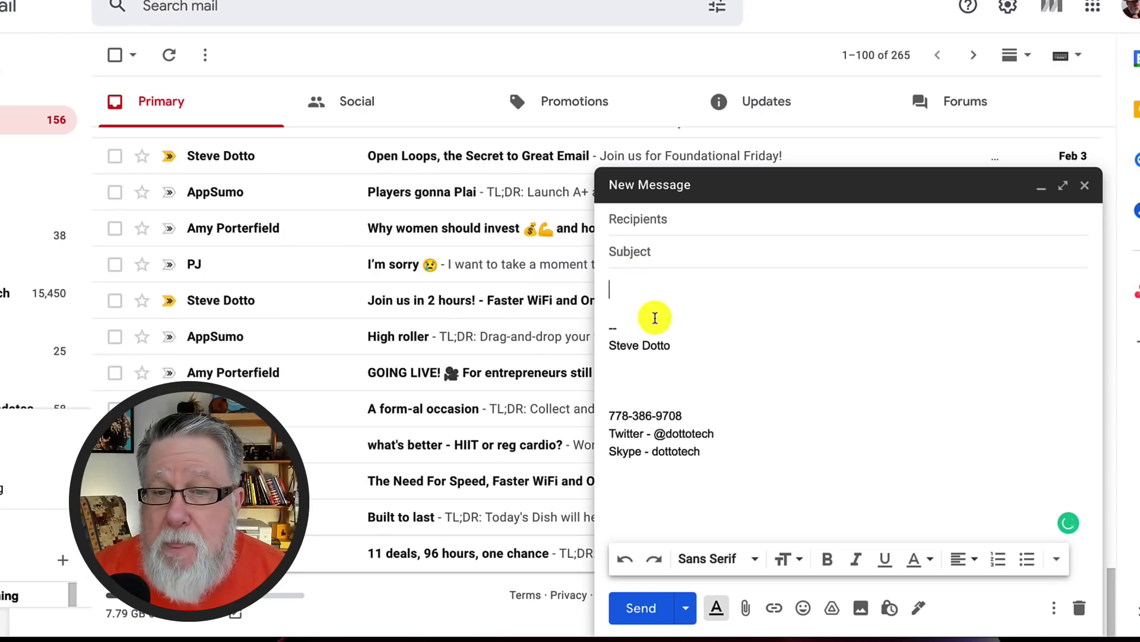
click(1054, 608)
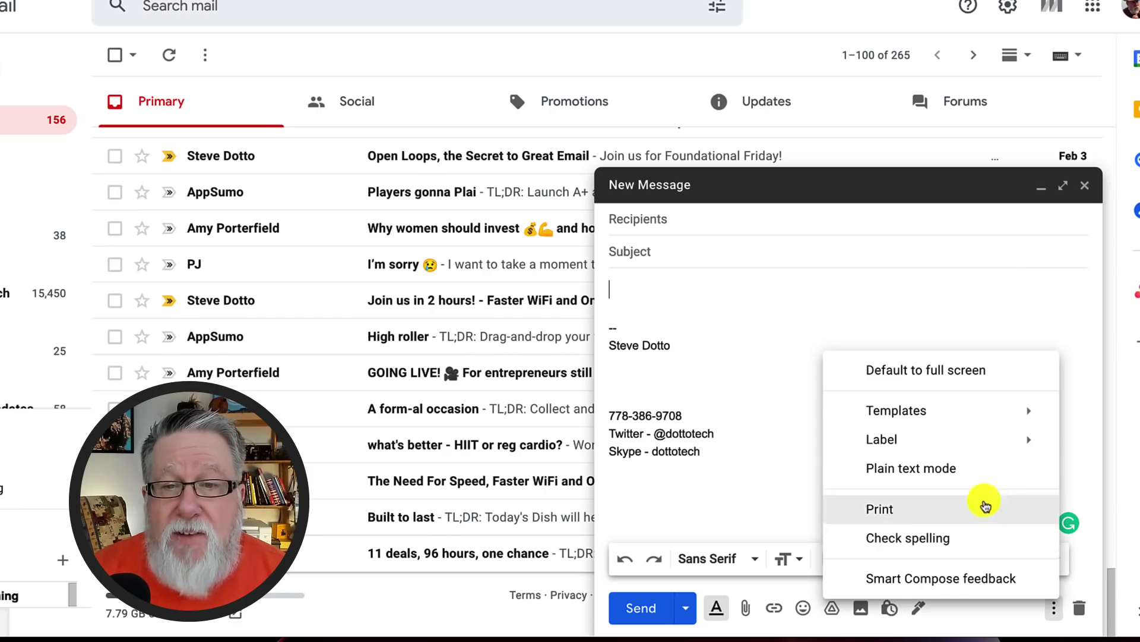
mouse_move(968, 402)
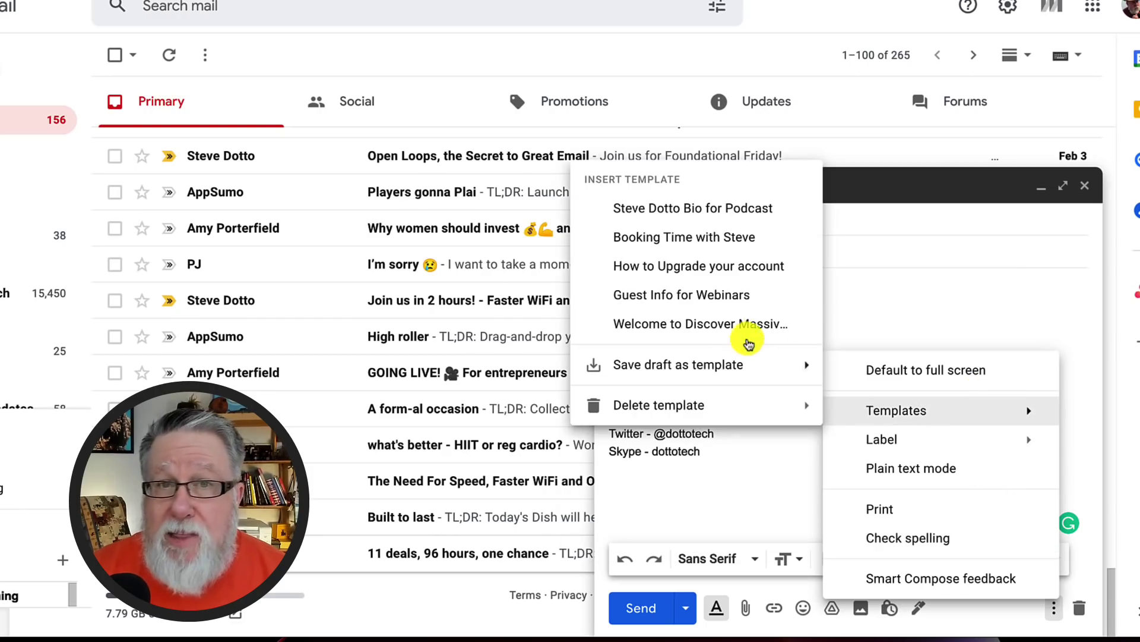
click(691, 209)
scroll(750, 268, down, 2)
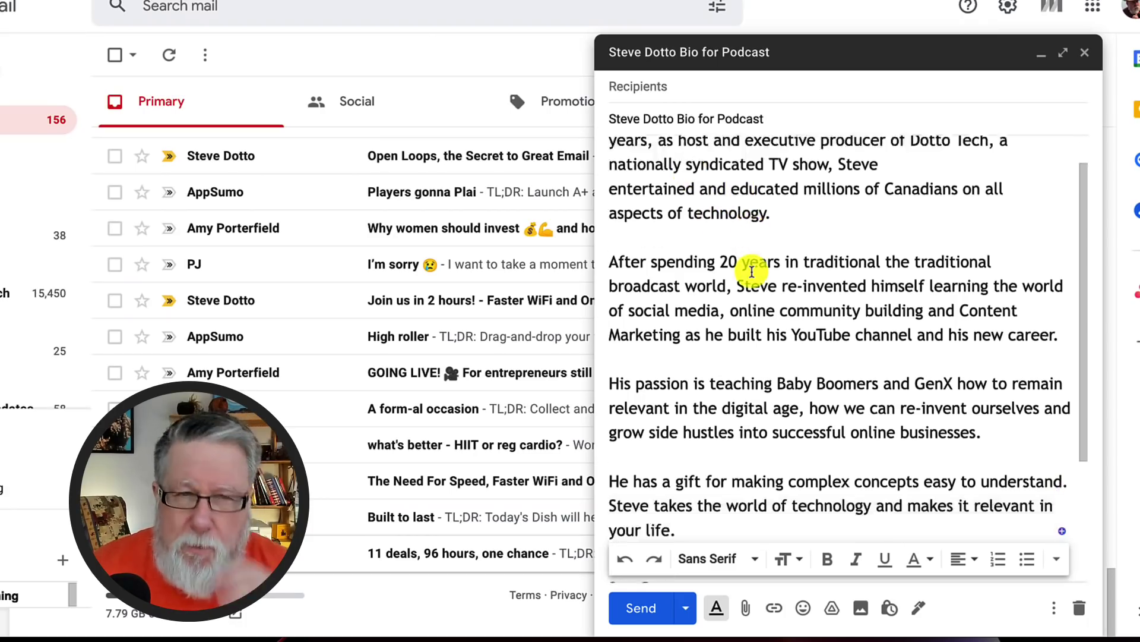
scroll(751, 271, down, 2)
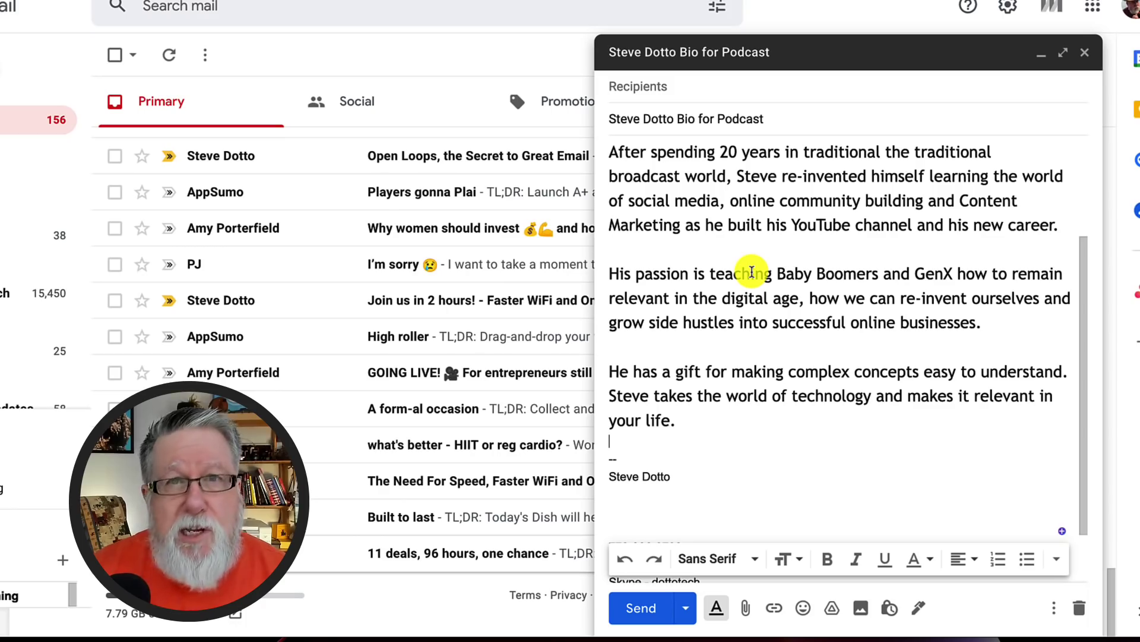
Bring up the Templates menu again to manage the saved templates.
click(1053, 608)
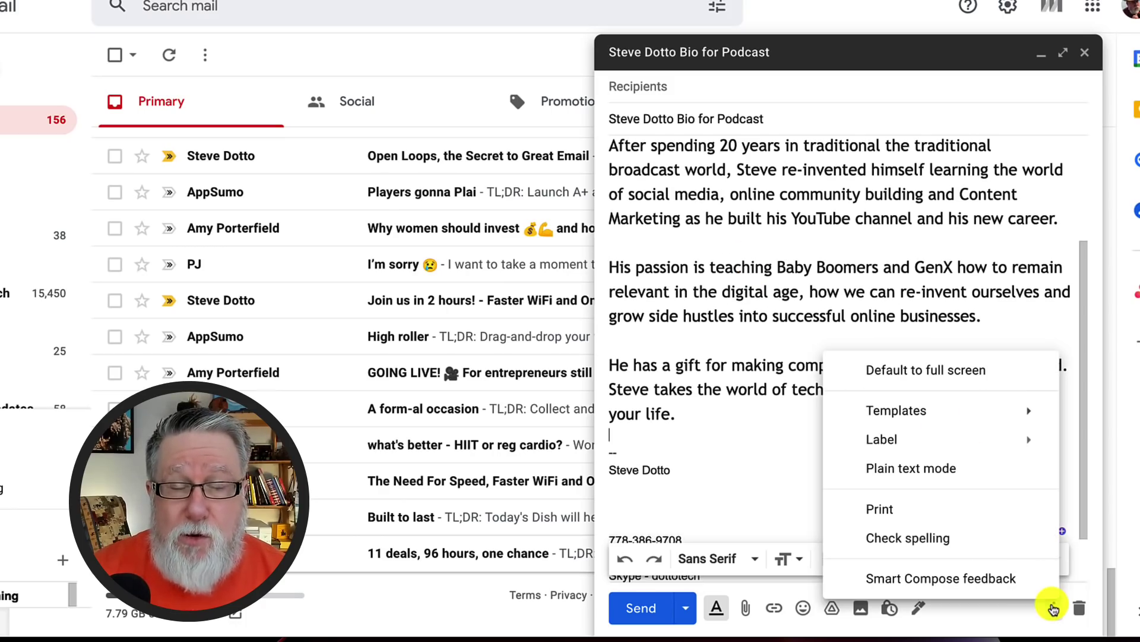
mouse_move(963, 421)
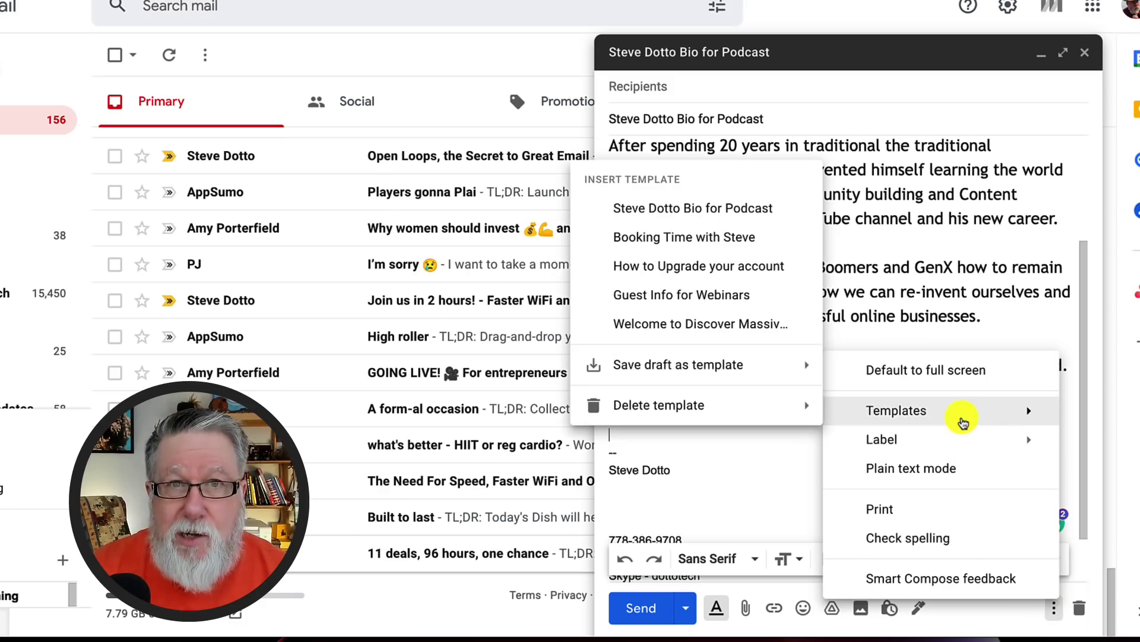
mouse_move(742, 410)
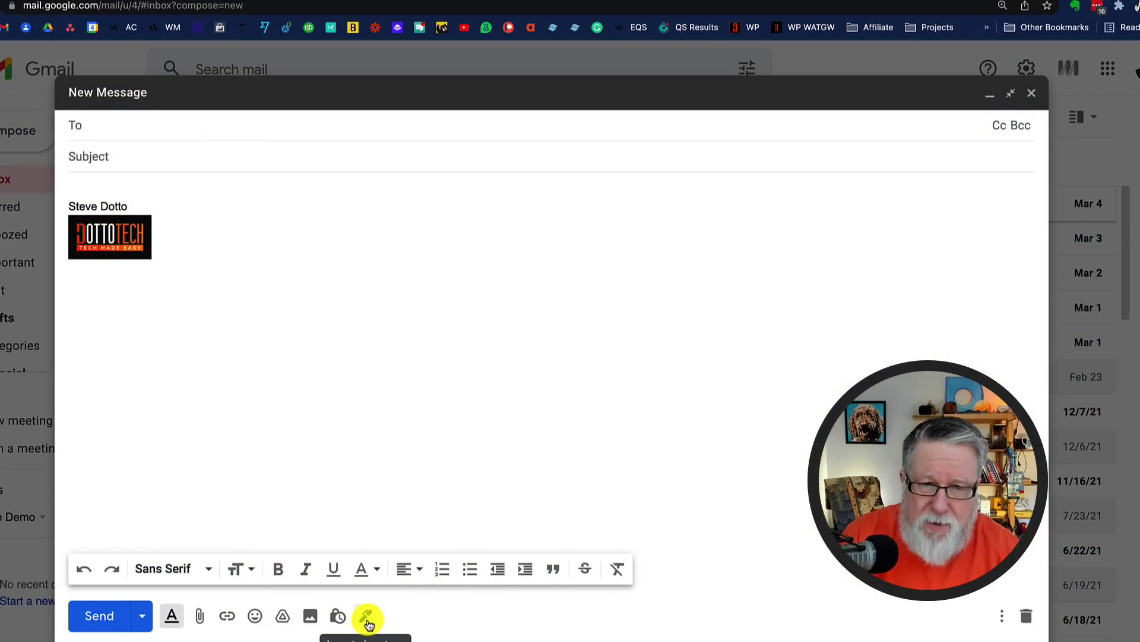
Switch the message's signature from No signature to Basic Signature to Mailing Address, then close it.
click(366, 618)
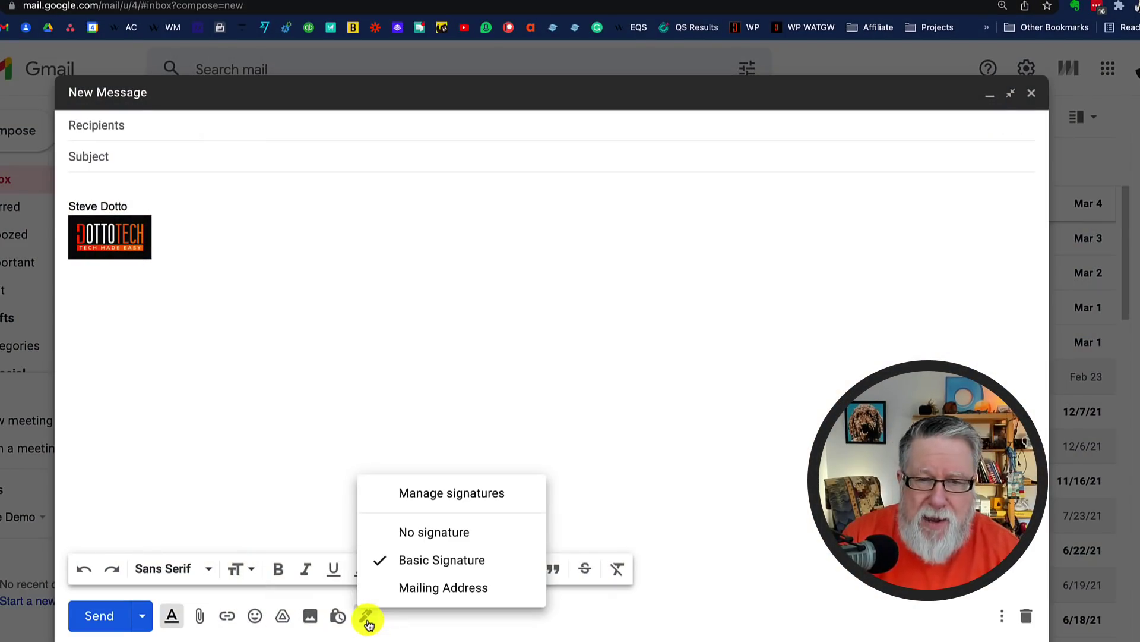
click(425, 529)
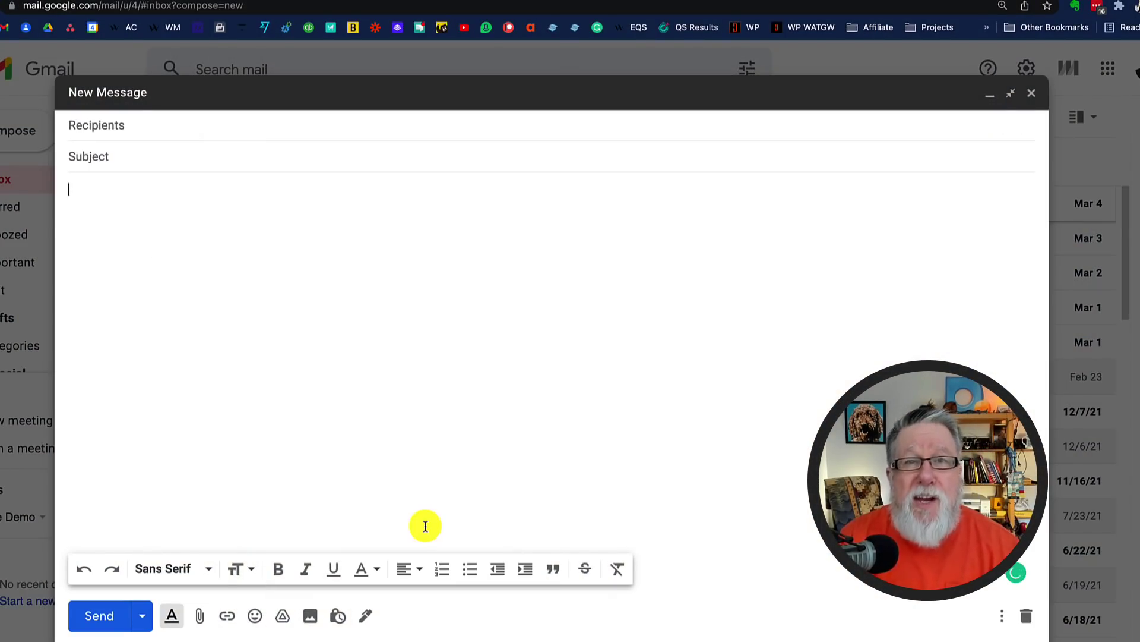
click(366, 618)
click(409, 560)
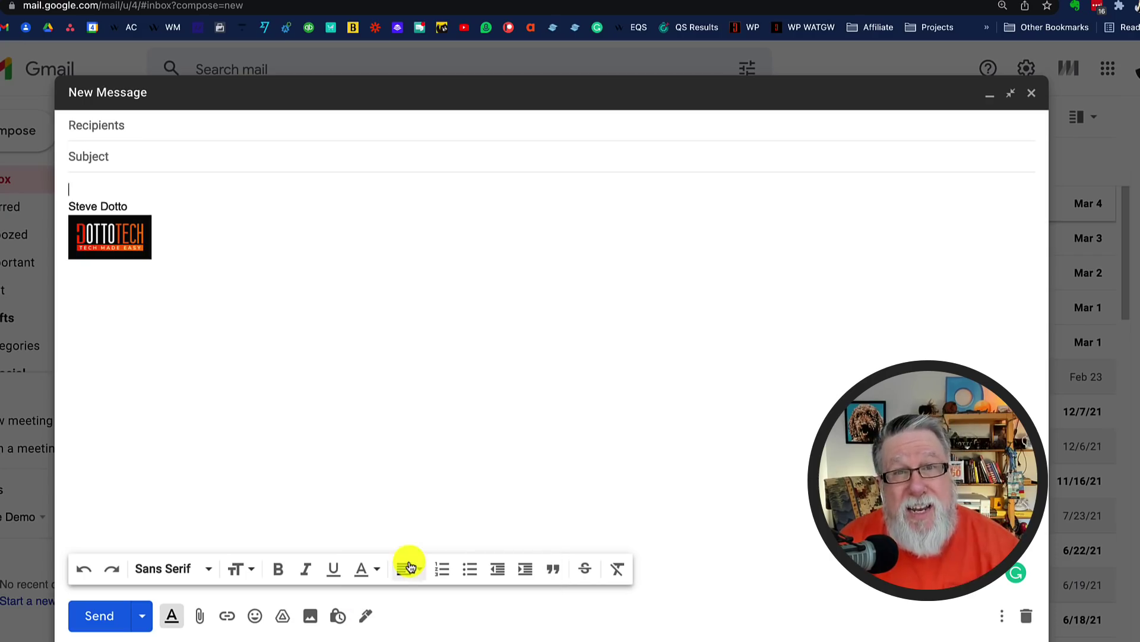
click(369, 620)
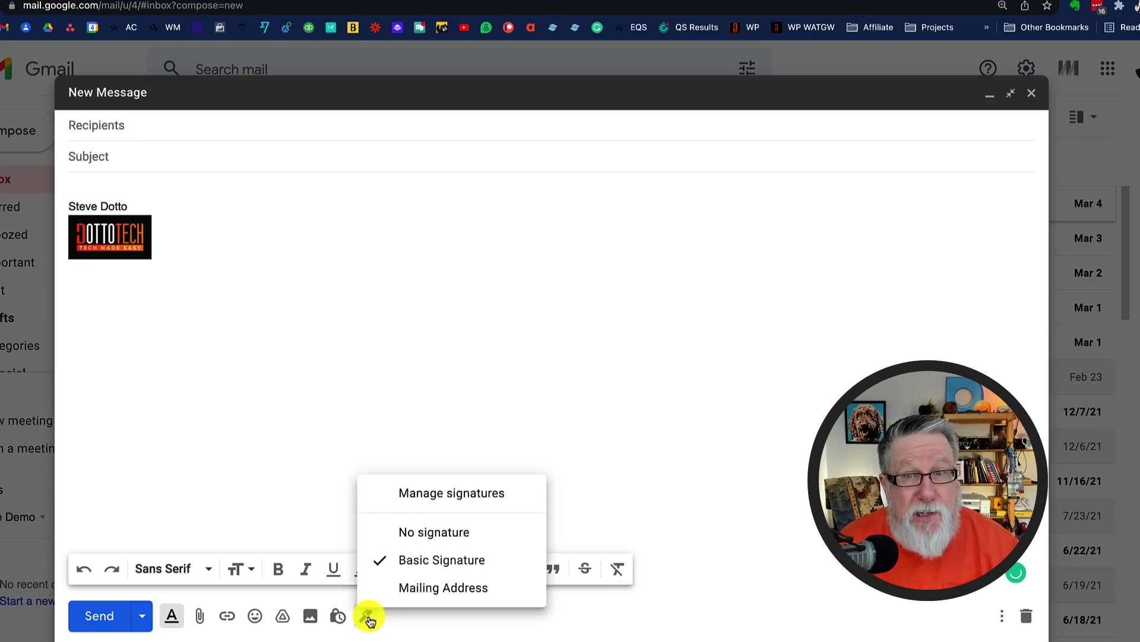
click(428, 588)
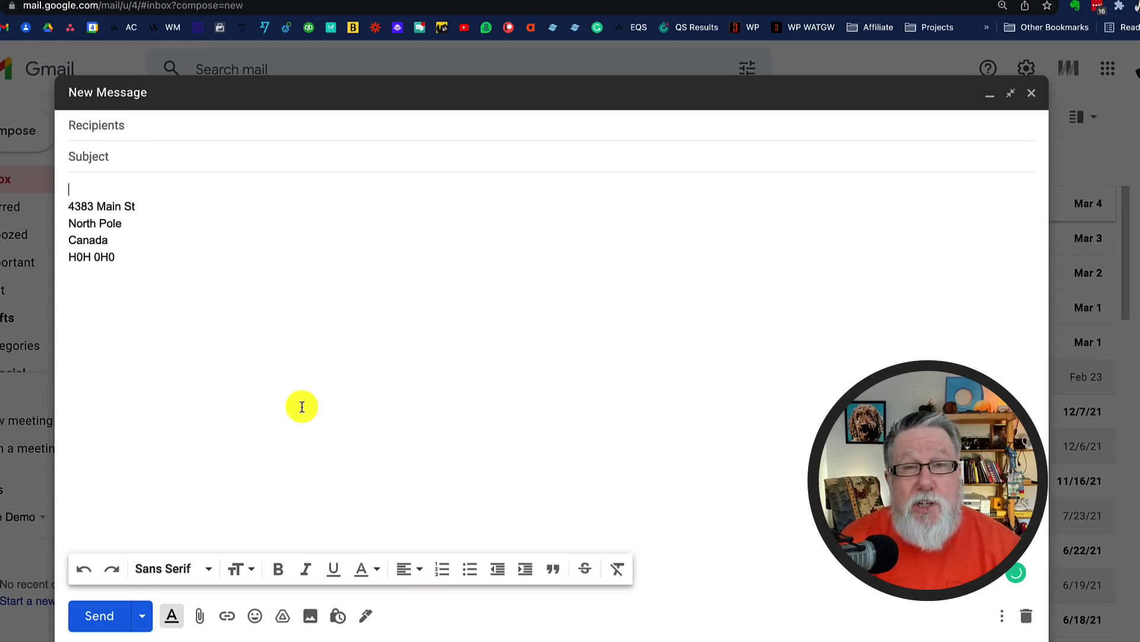
click(1034, 93)
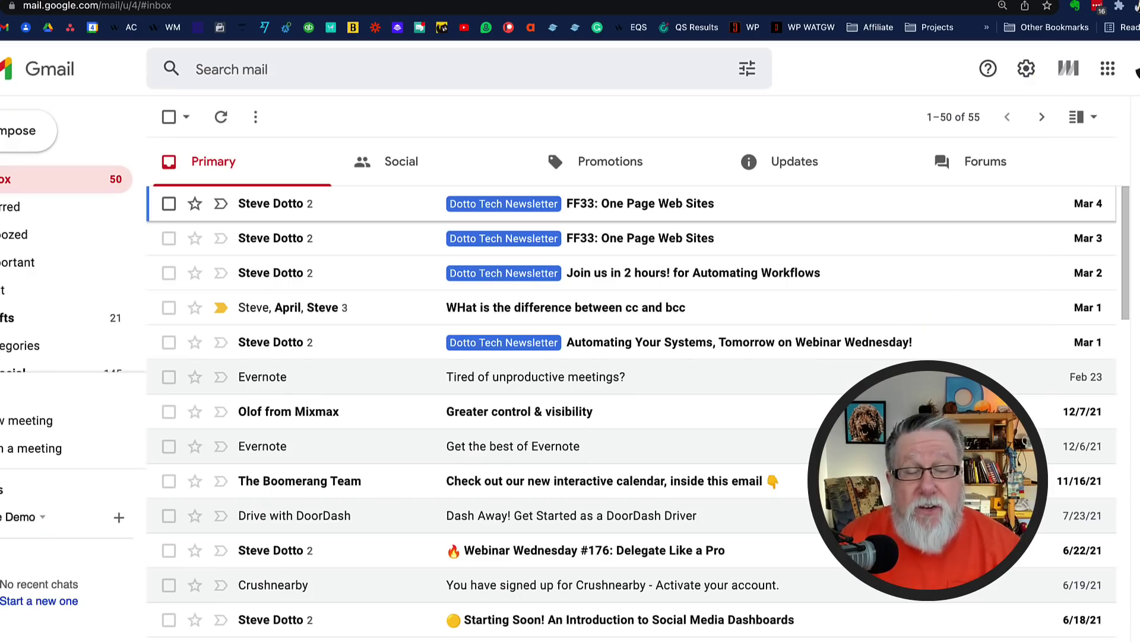
Go to Signature settings, preview Mailing Address and Basic Signature, and start a new signature.
click(1027, 68)
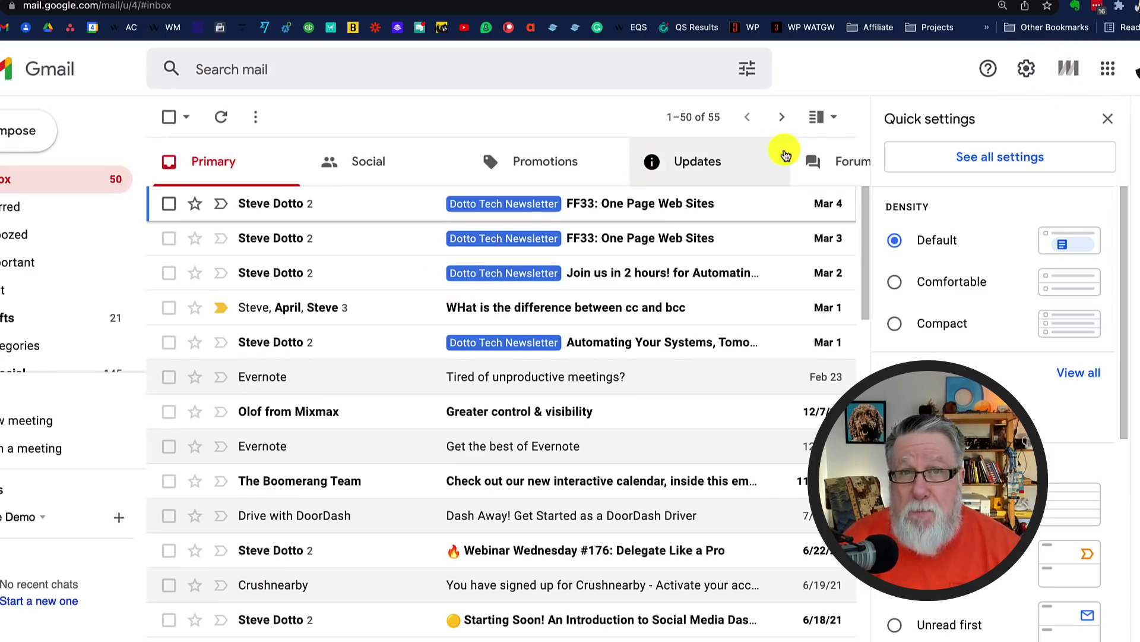
click(935, 158)
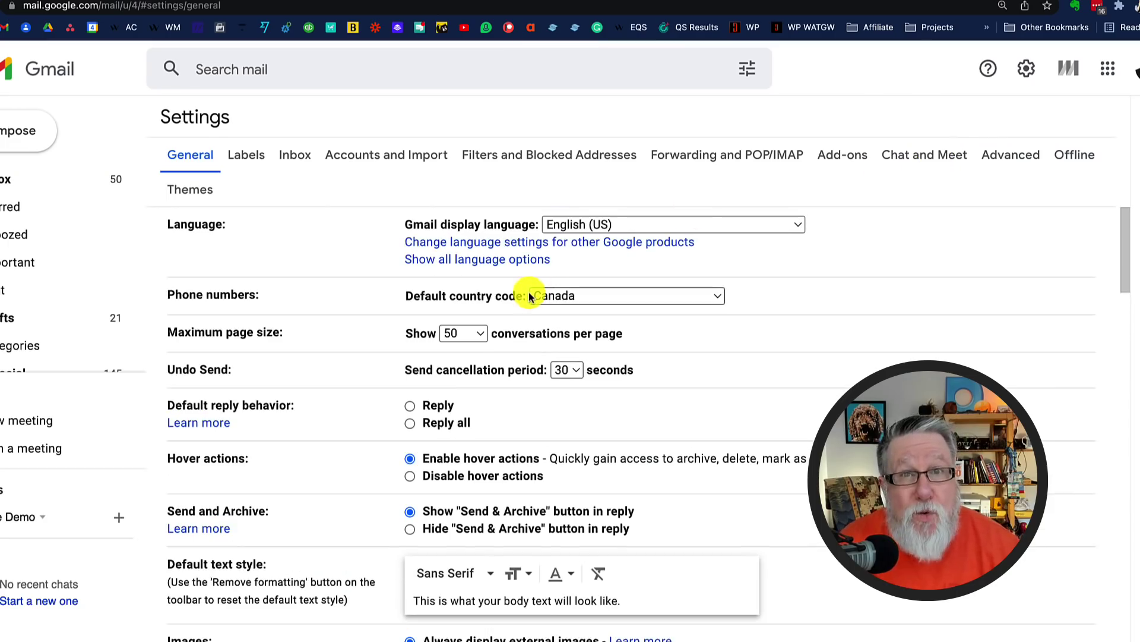
scroll(523, 294, down, 6)
scroll(530, 295, down, 14)
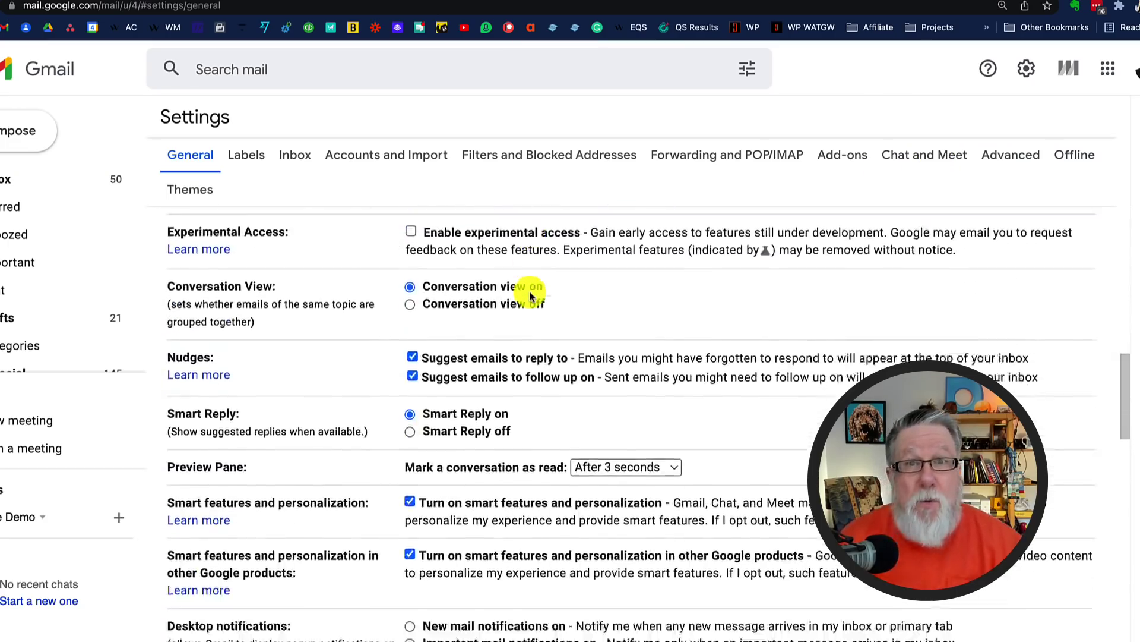
scroll(530, 296, down, 10)
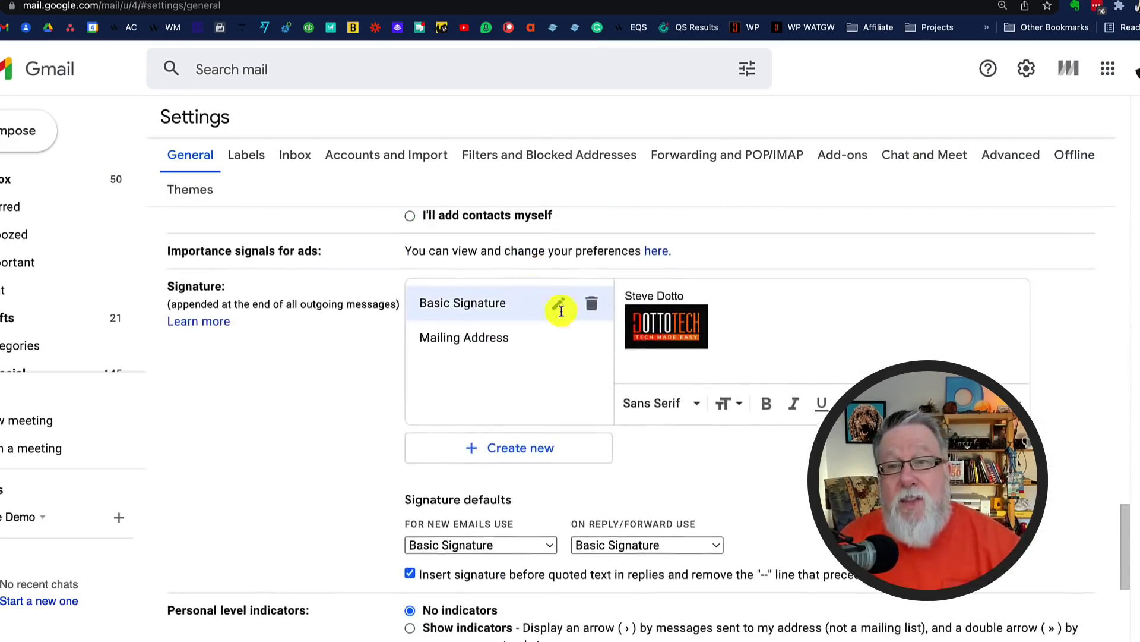
click(506, 335)
click(504, 310)
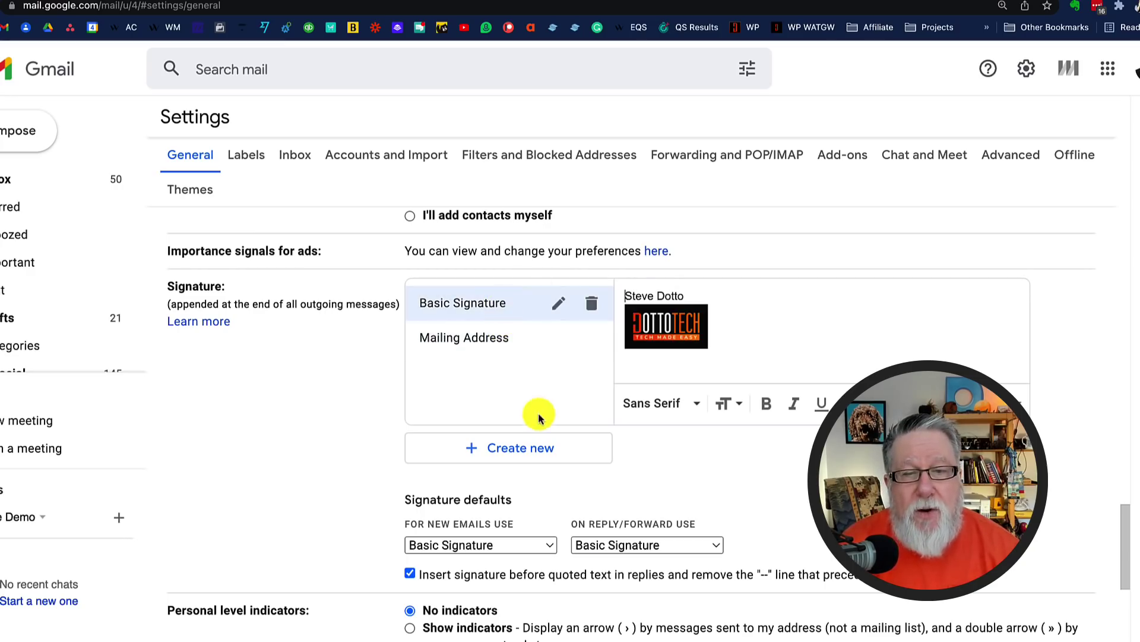
click(532, 447)
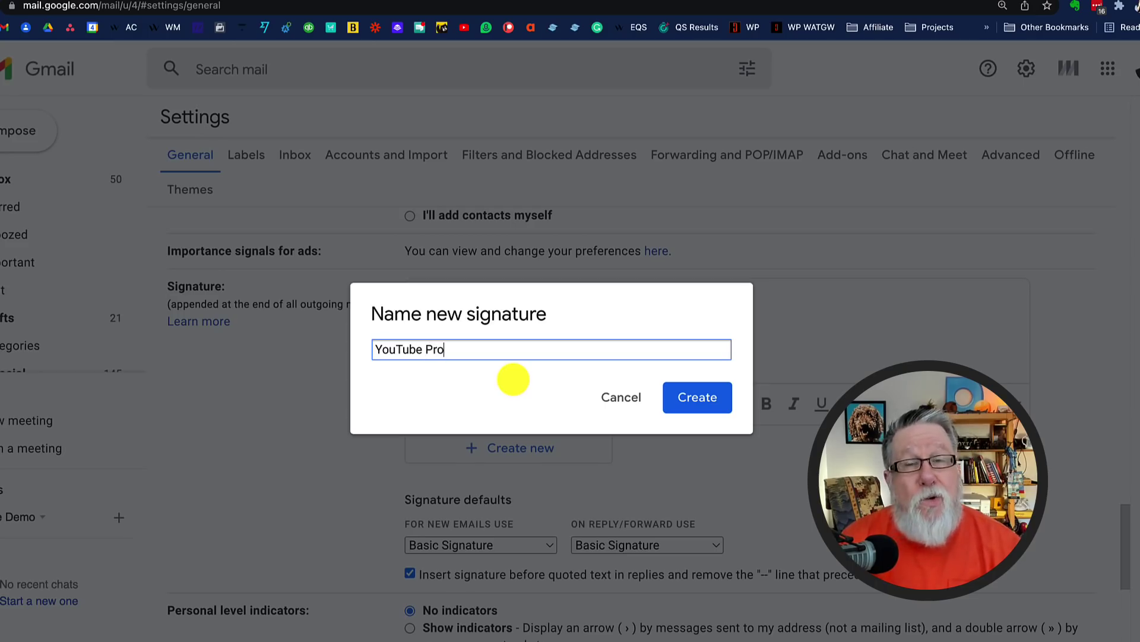
Create YouTube Promo reading 'Check out our YouTube Videos' linked to the pasted URL, and save changes.
click(726, 404)
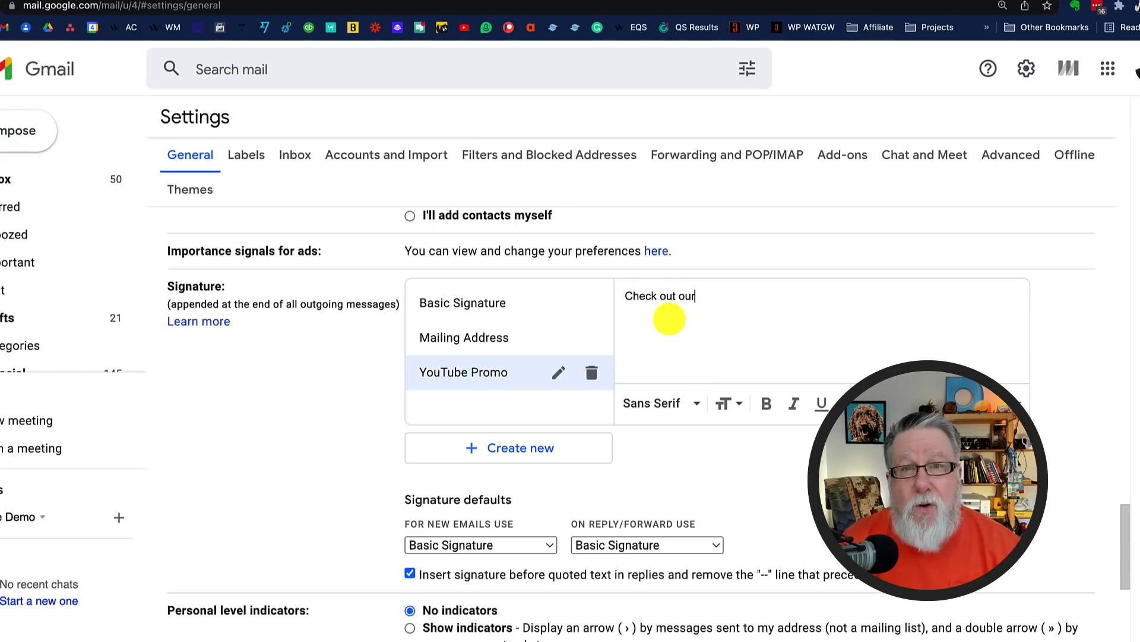
click(877, 403)
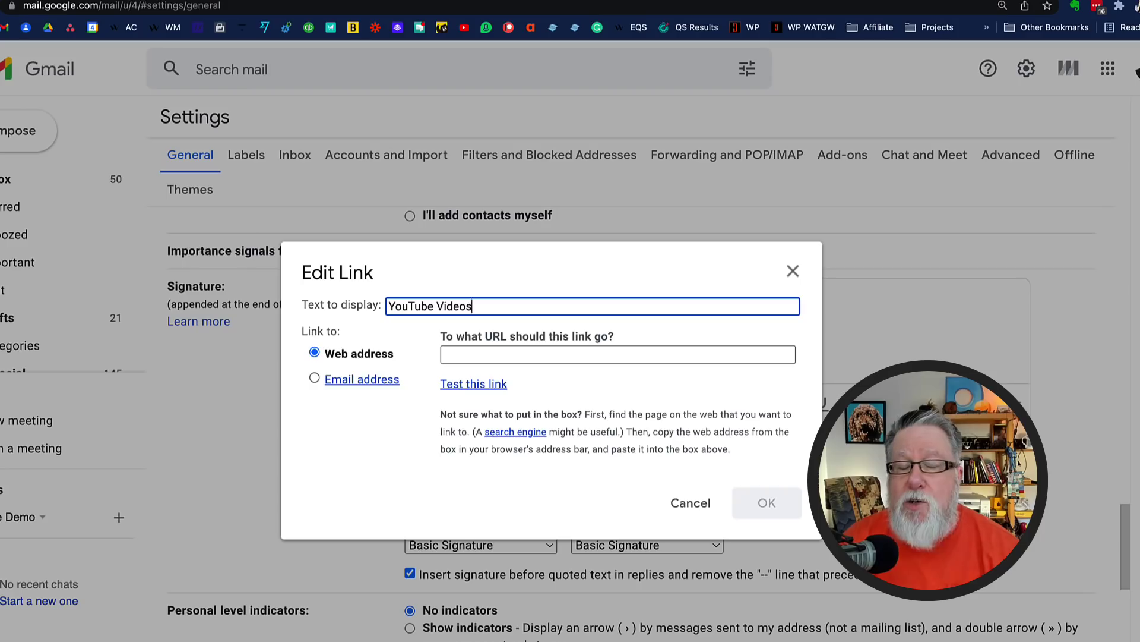
click(567, 355)
text(https://youtu.be/H_i5069Bll4)
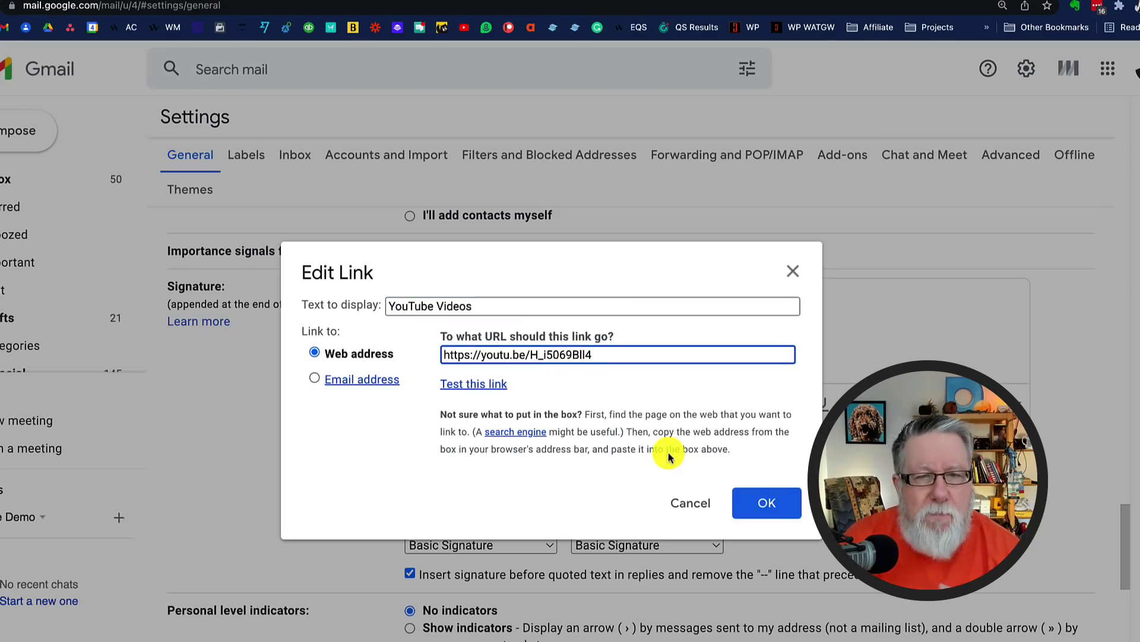
click(767, 502)
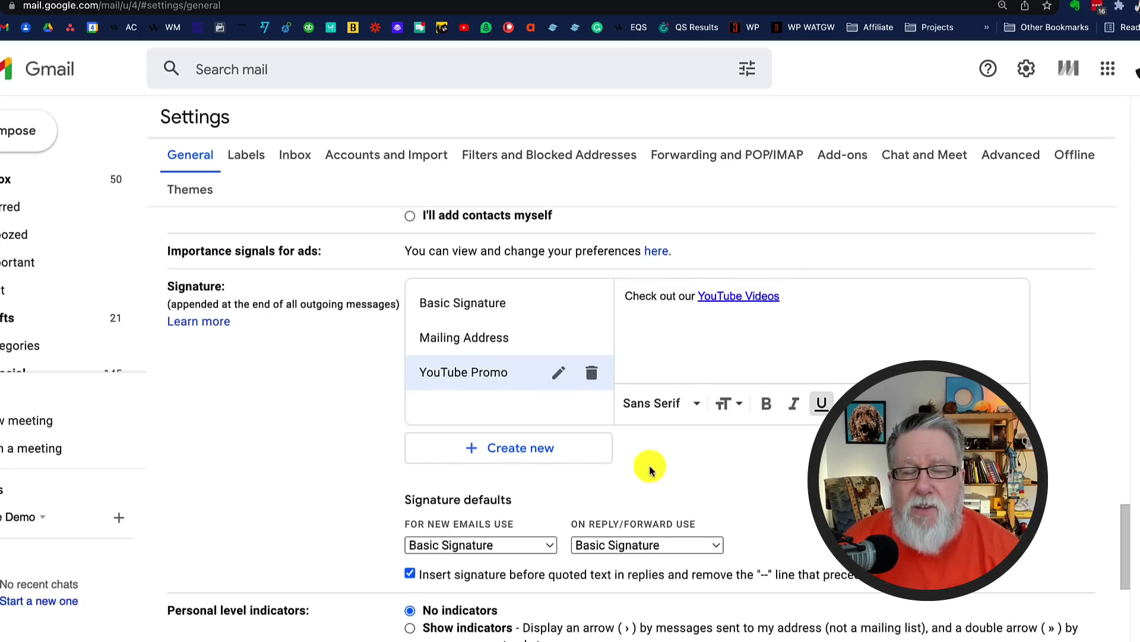
scroll(647, 477, down, 4)
scroll(648, 475, down, 5)
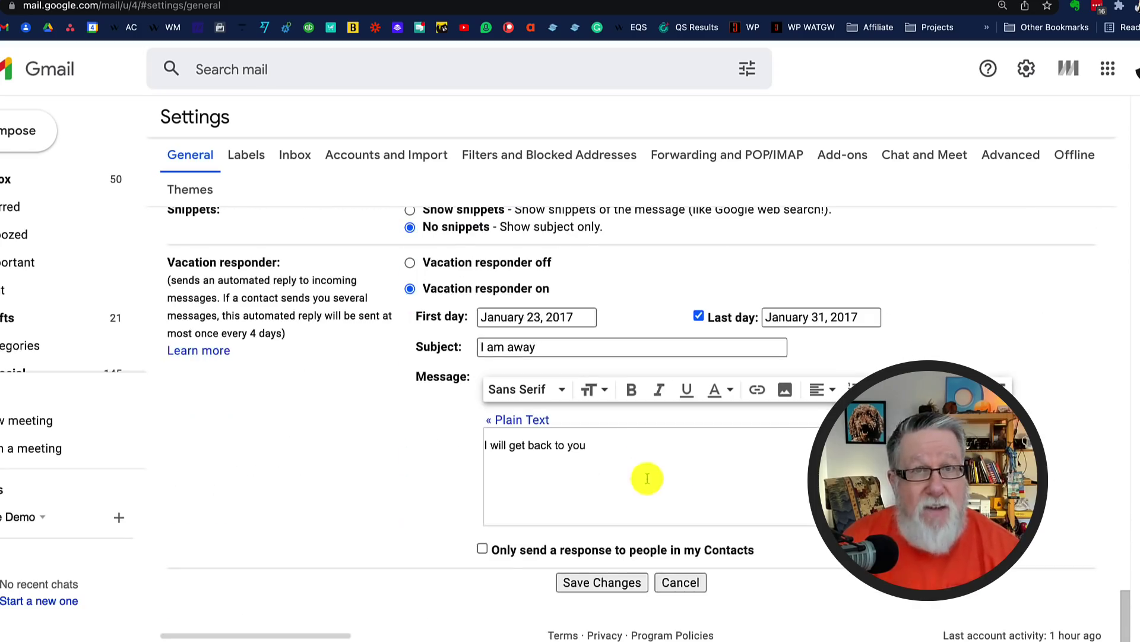
click(623, 582)
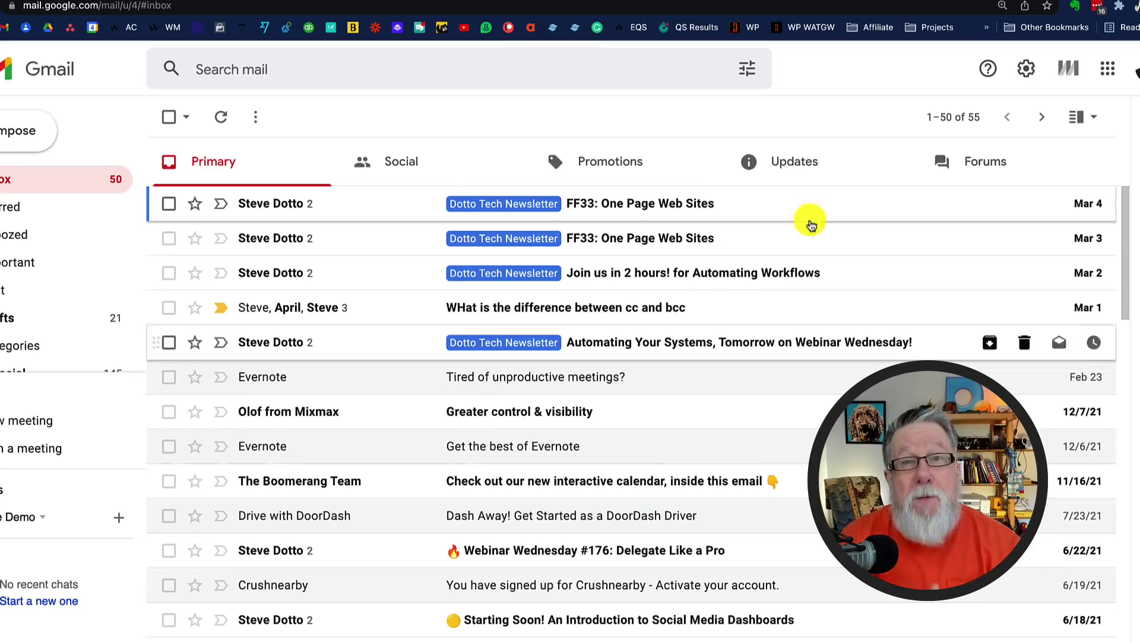
Insert the YouTube Promo signature into an enlarged new message.
click(18, 129)
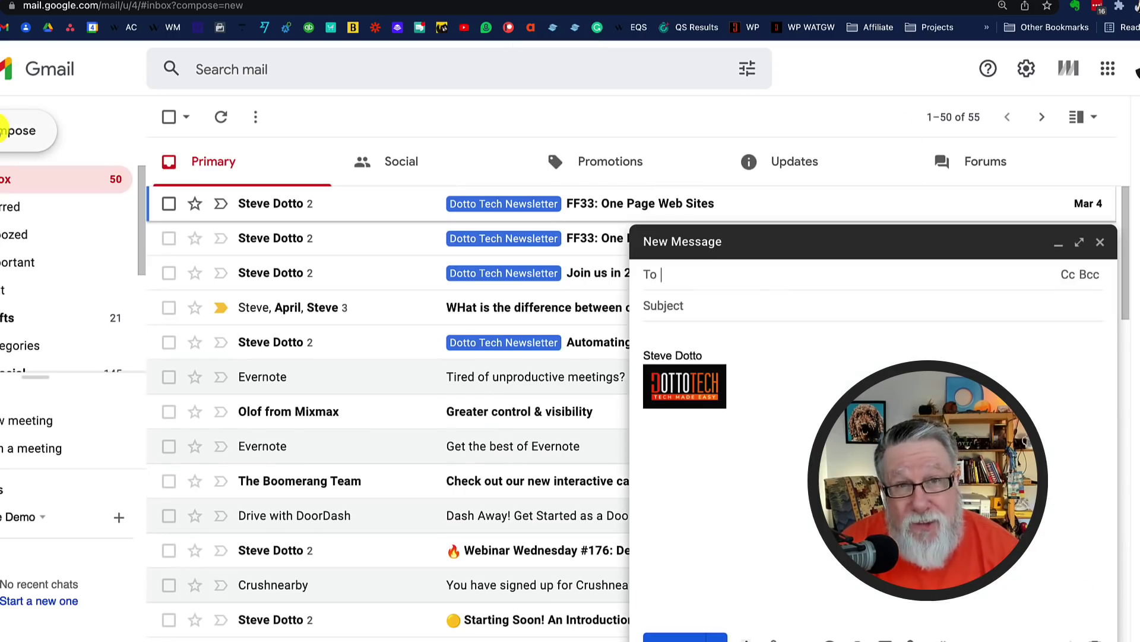
click(1079, 243)
click(363, 620)
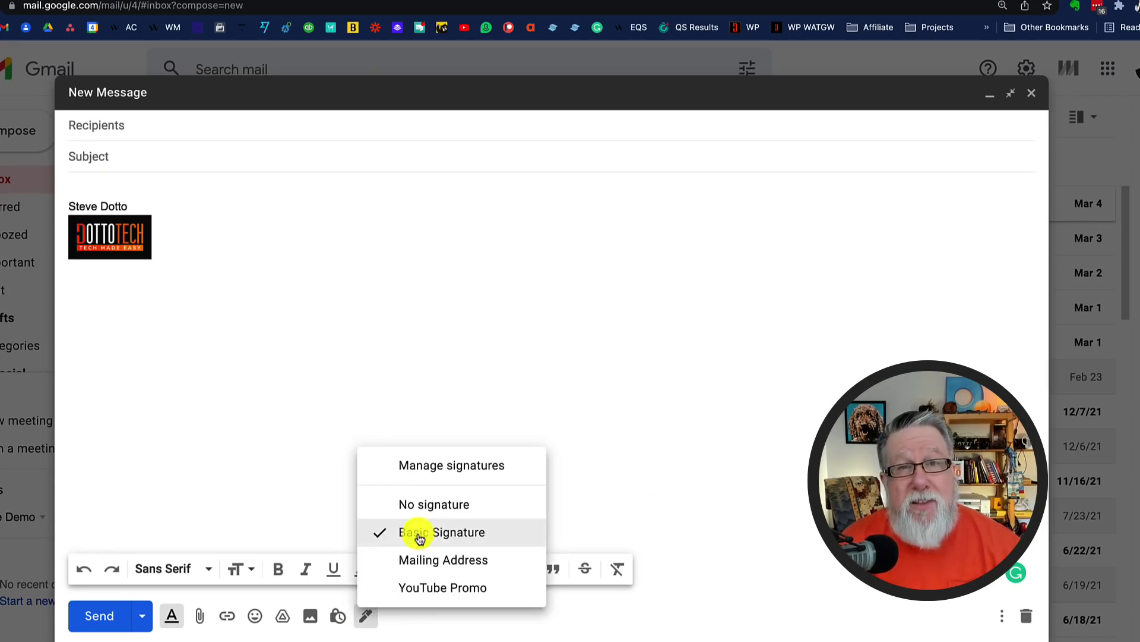
click(433, 587)
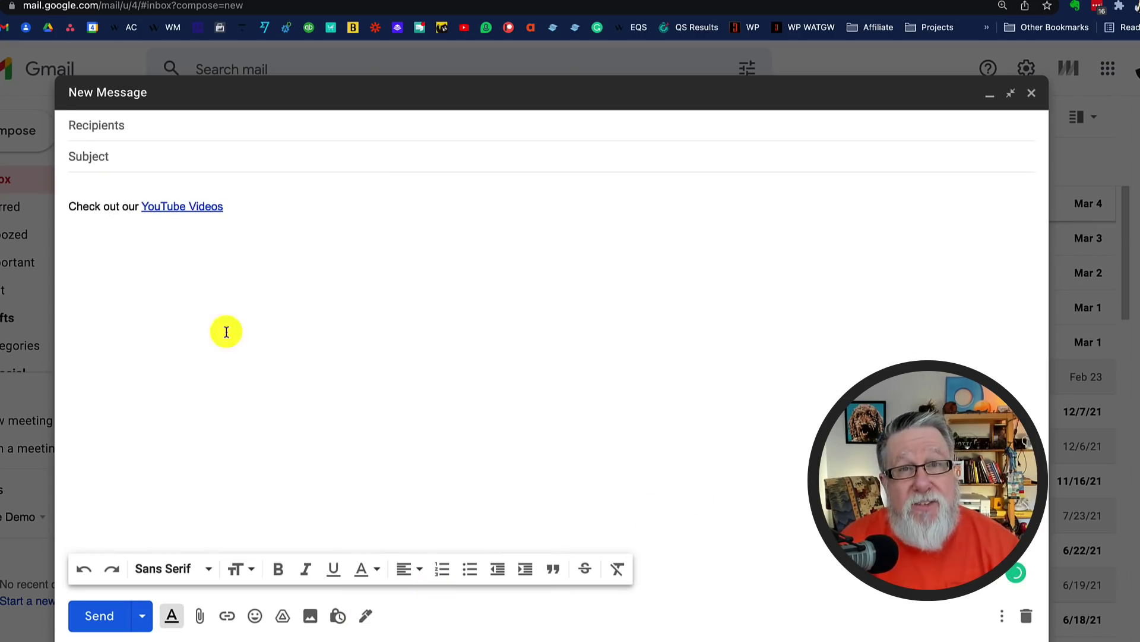
click(365, 615)
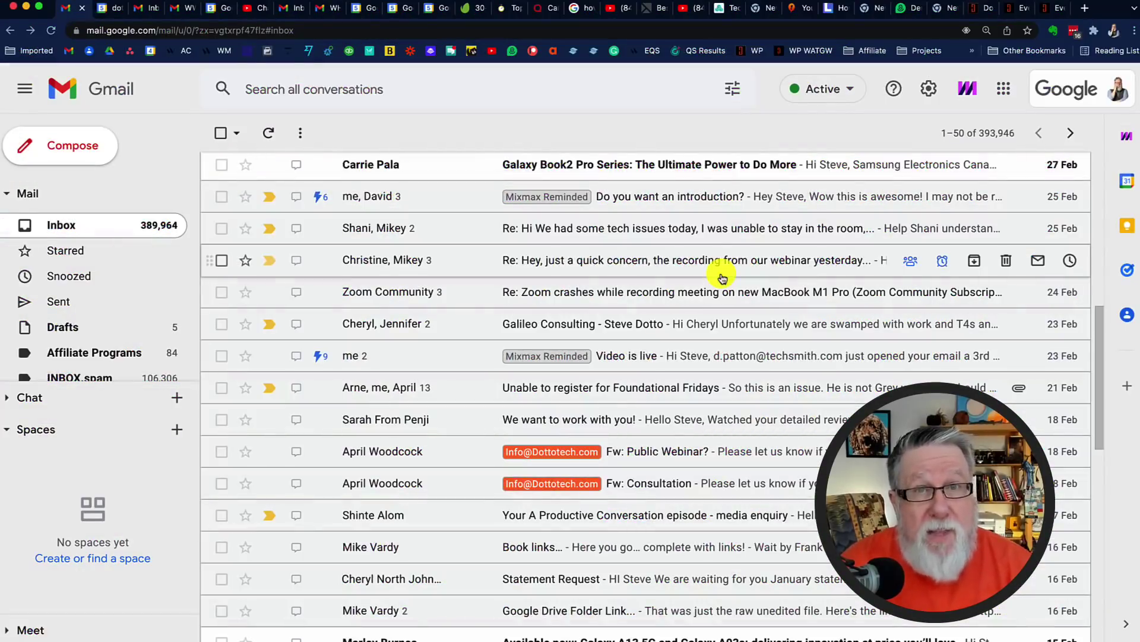
Create a calendar event from the 'Re: Hey, just a quick concern…' webinar thread.
click(687, 258)
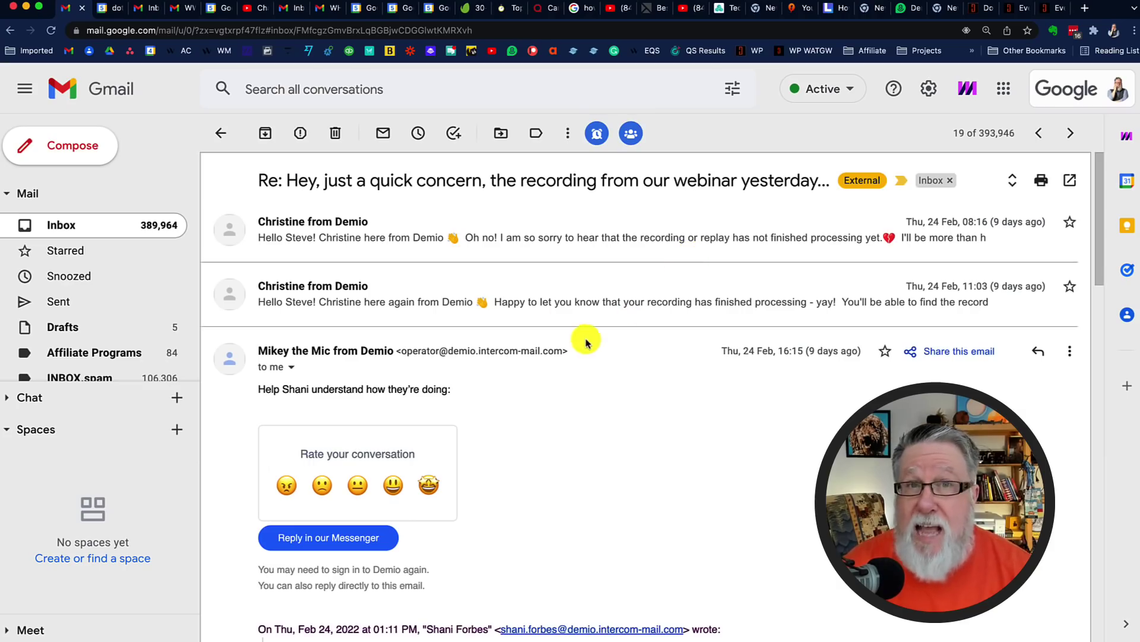
click(568, 135)
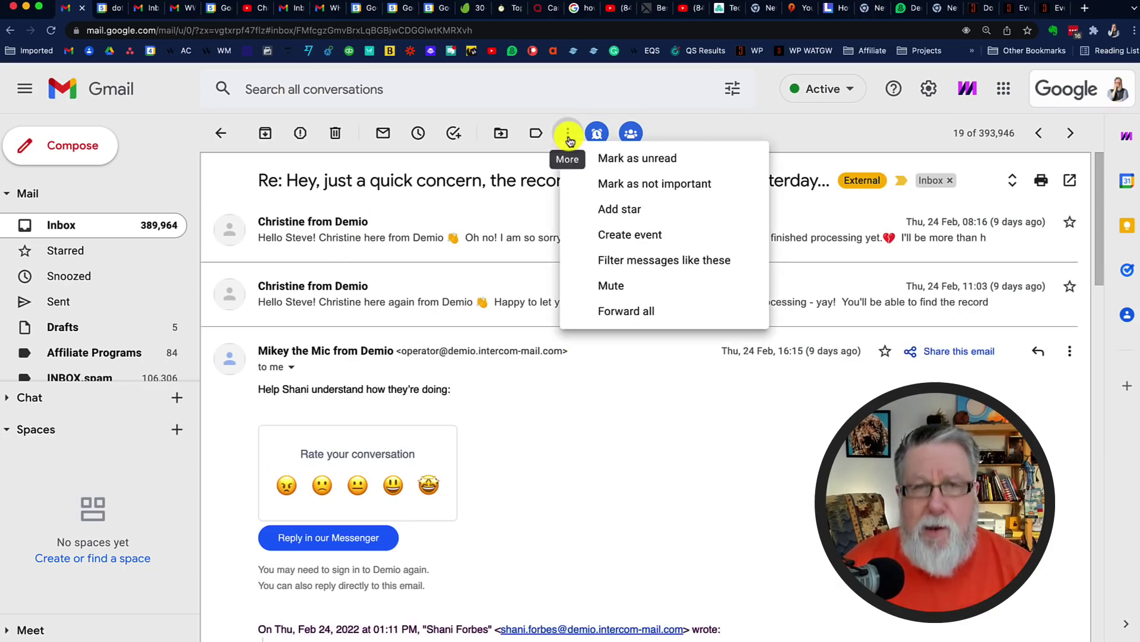
click(637, 236)
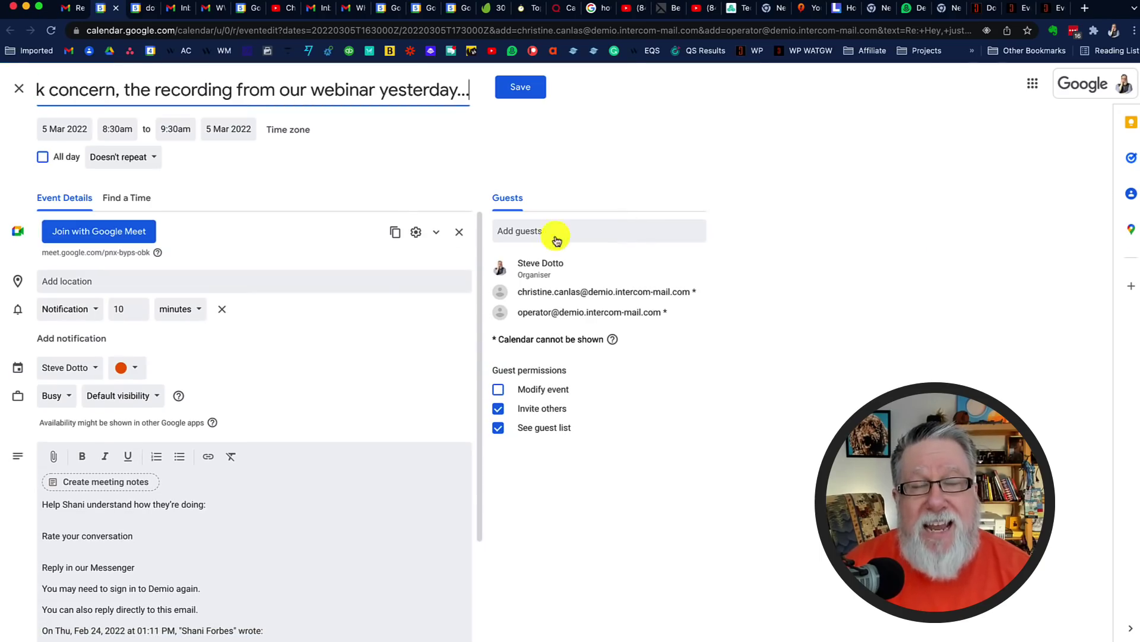
Set the email-based event to start at 9:45am on 15 Mar 2022.
click(128, 127)
scroll(139, 250, down, 2)
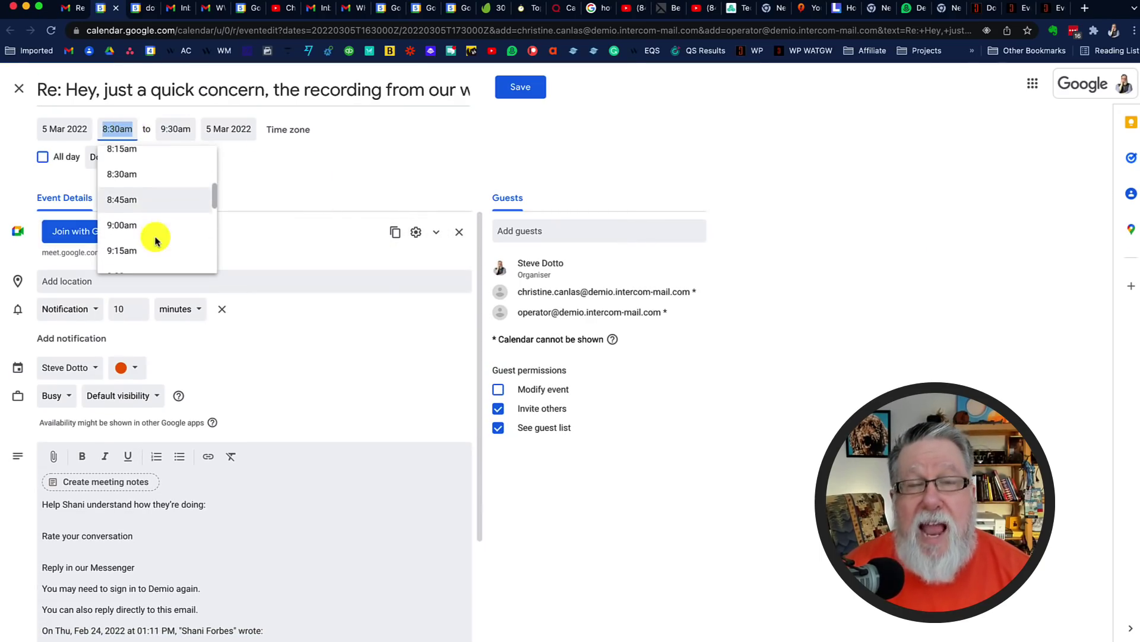
scroll(140, 262, down, 2)
click(138, 263)
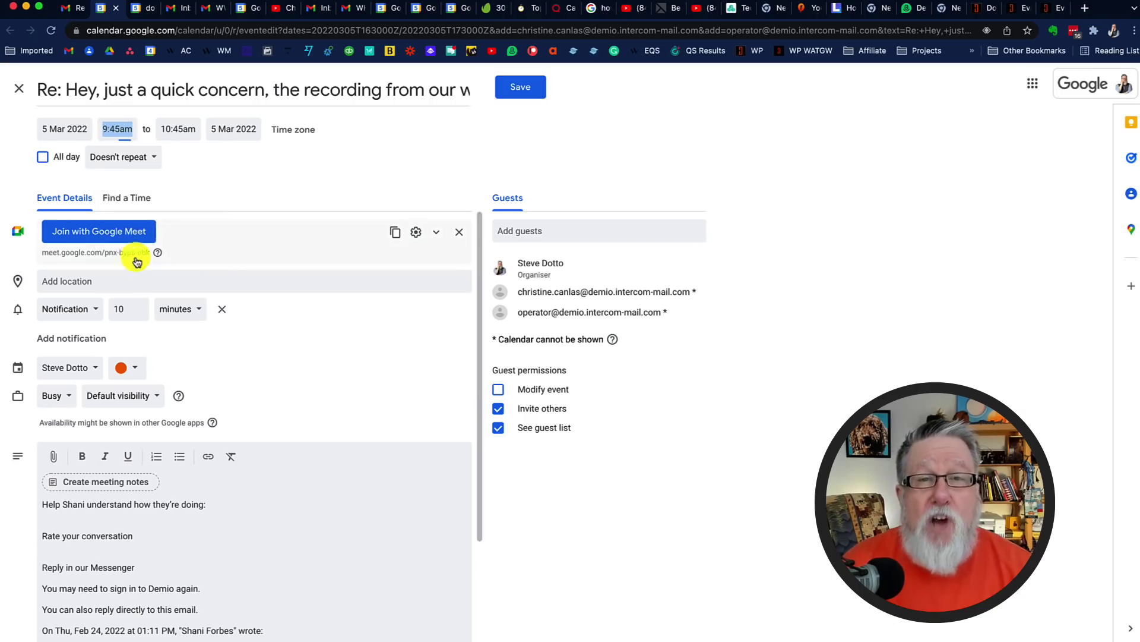
click(66, 125)
click(107, 230)
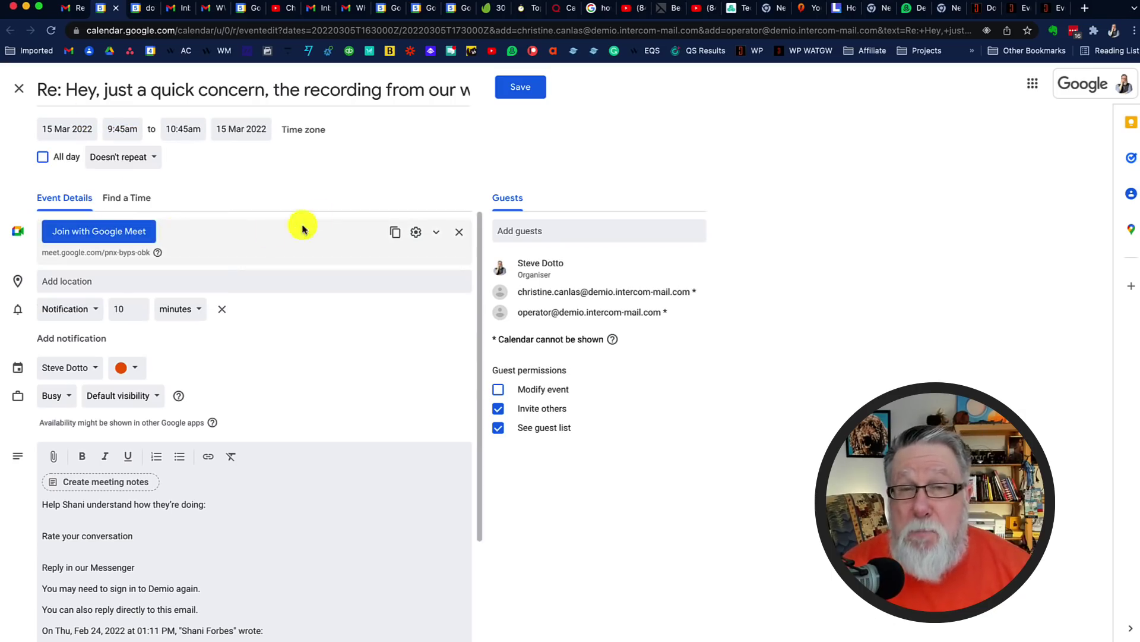
scroll(306, 308, down, 3)
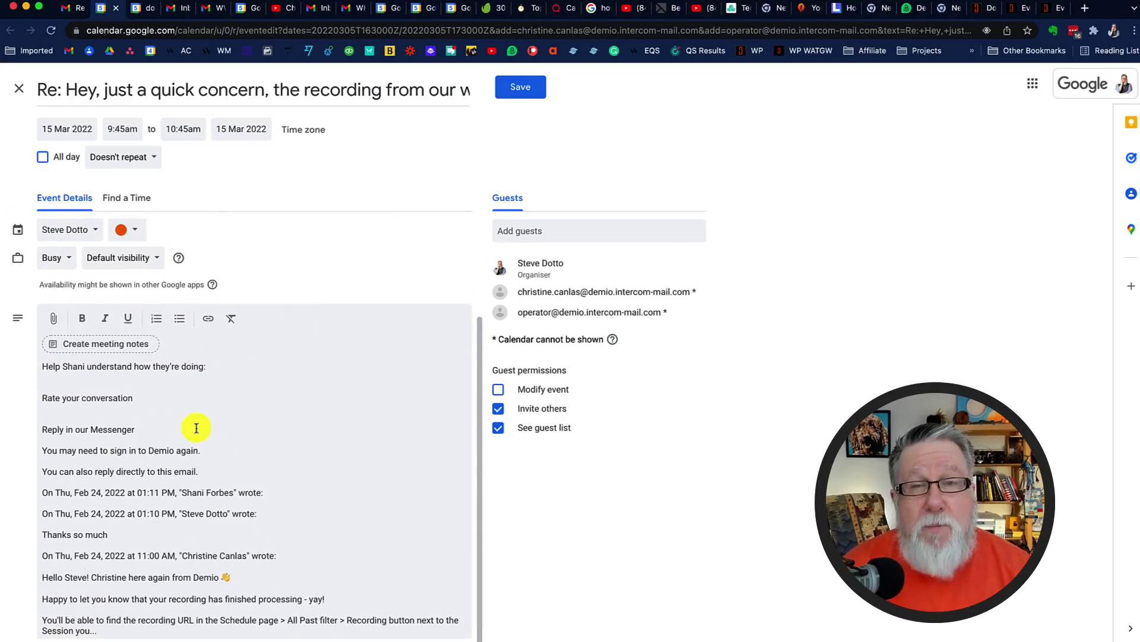
scroll(111, 527, up, 3)
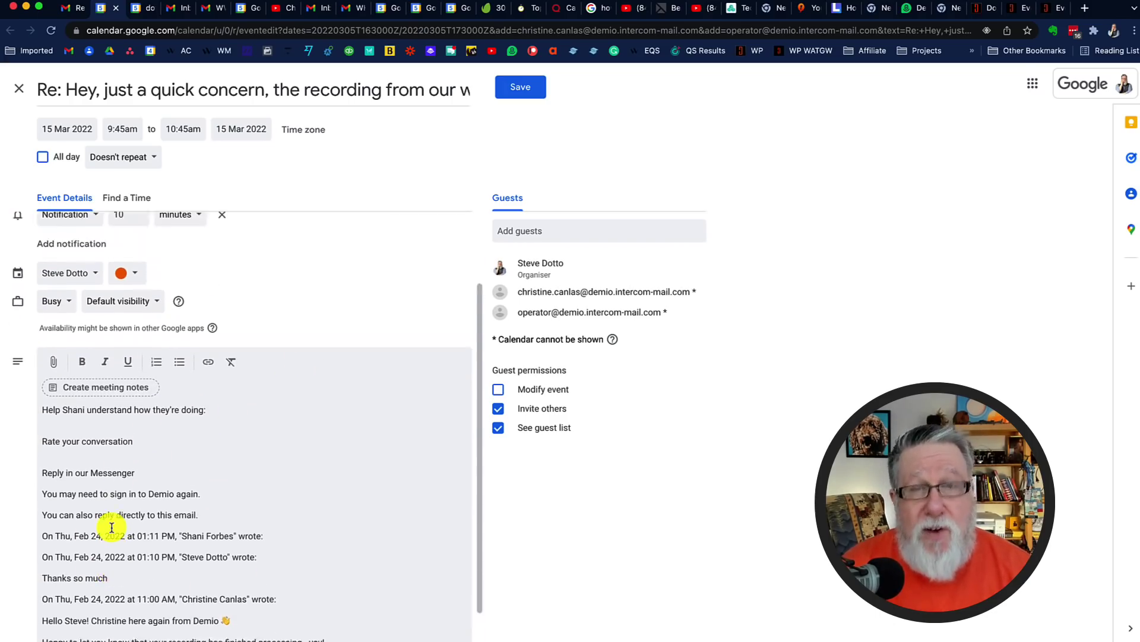
scroll(112, 527, down, 3)
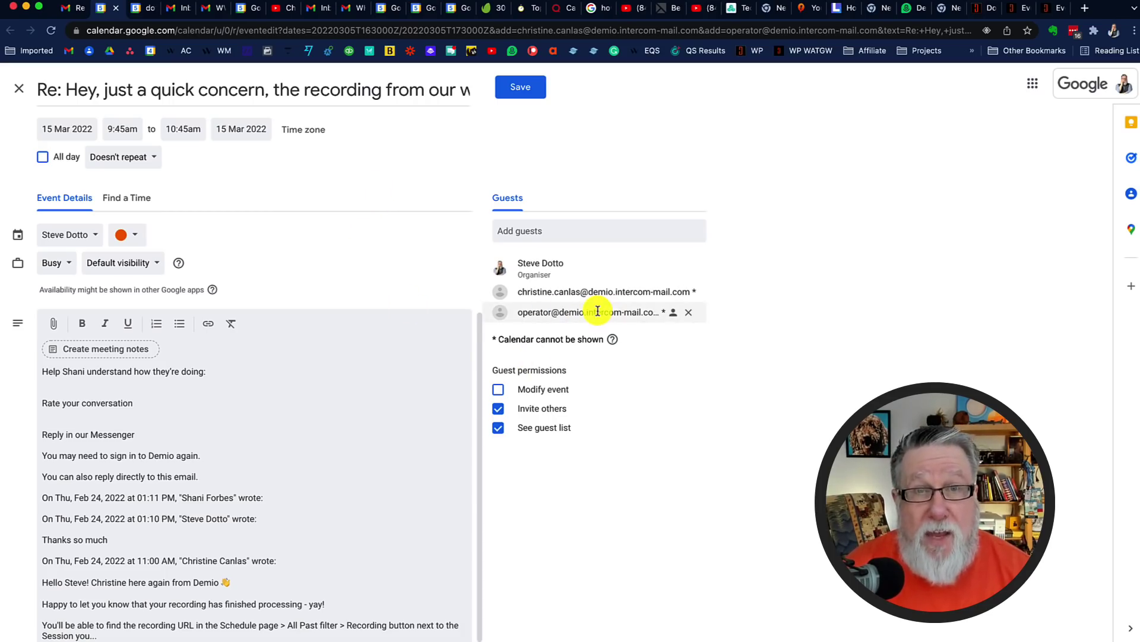
Save the event and review its 15 March details popup.
click(521, 87)
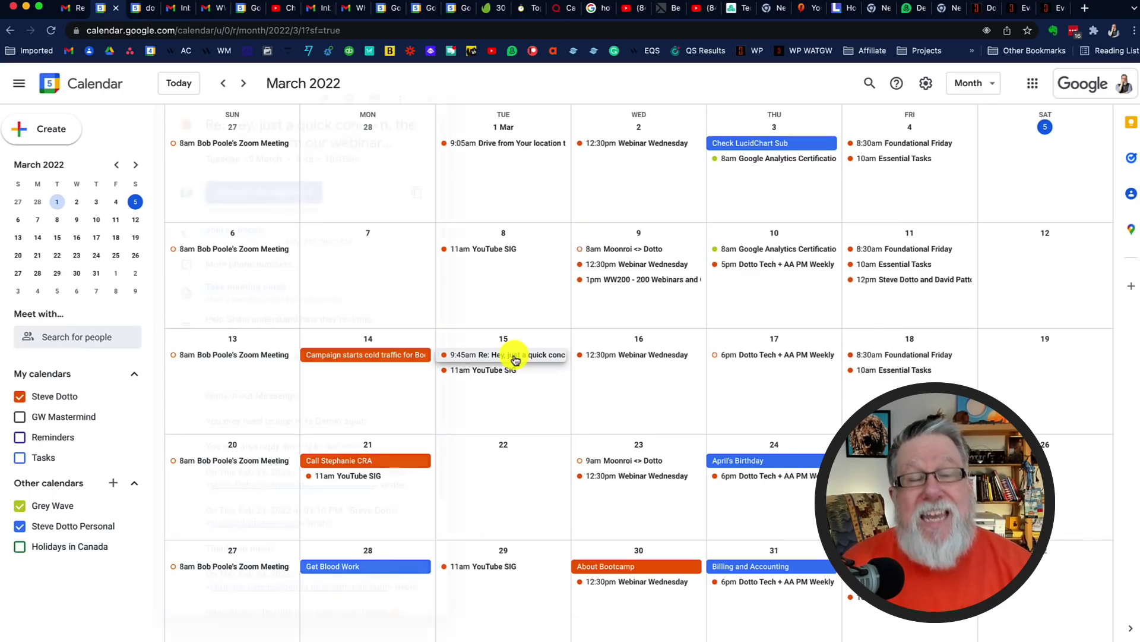
click(514, 359)
scroll(340, 350, down, 2)
scroll(342, 351, down, 2)
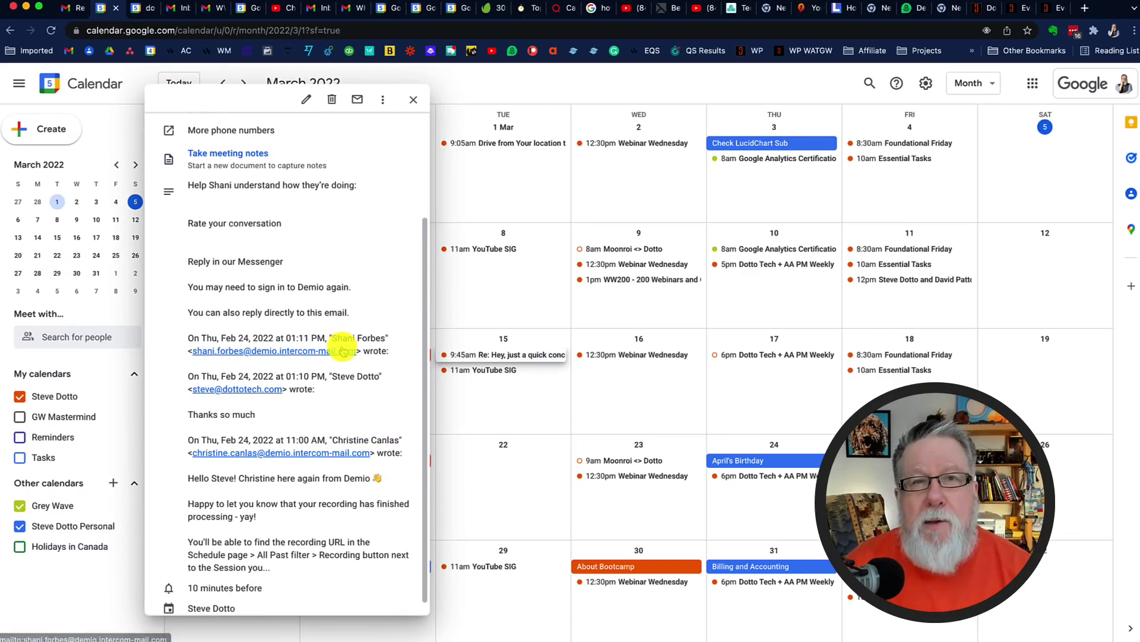
scroll(342, 350, up, 5)
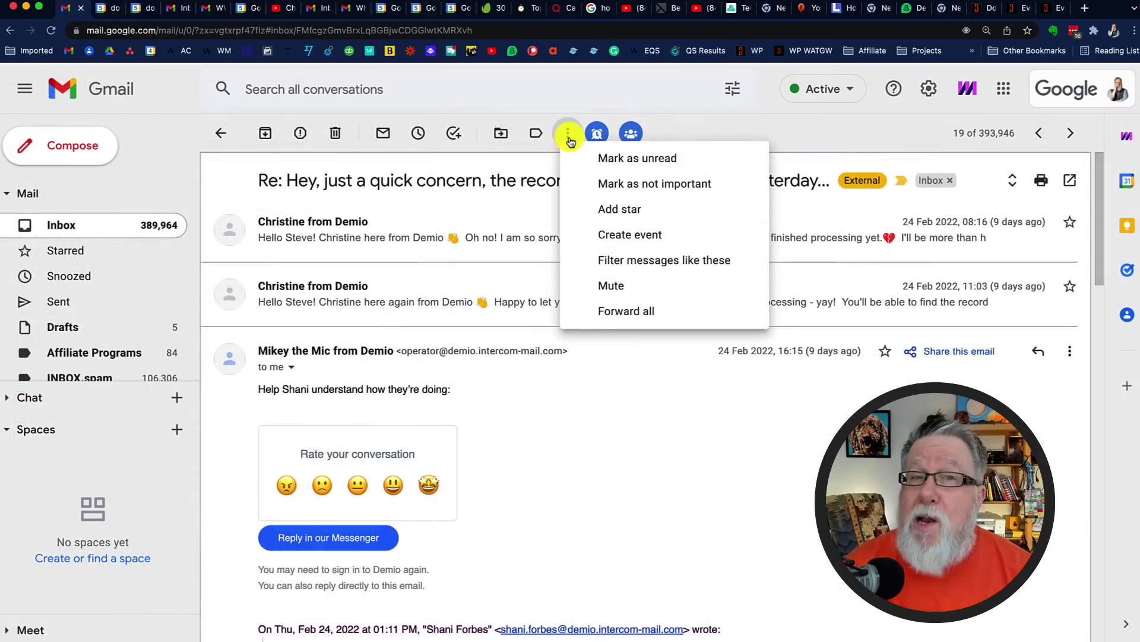
Add the webinar recording email to My Tasks, checking then closing its date picker.
click(569, 137)
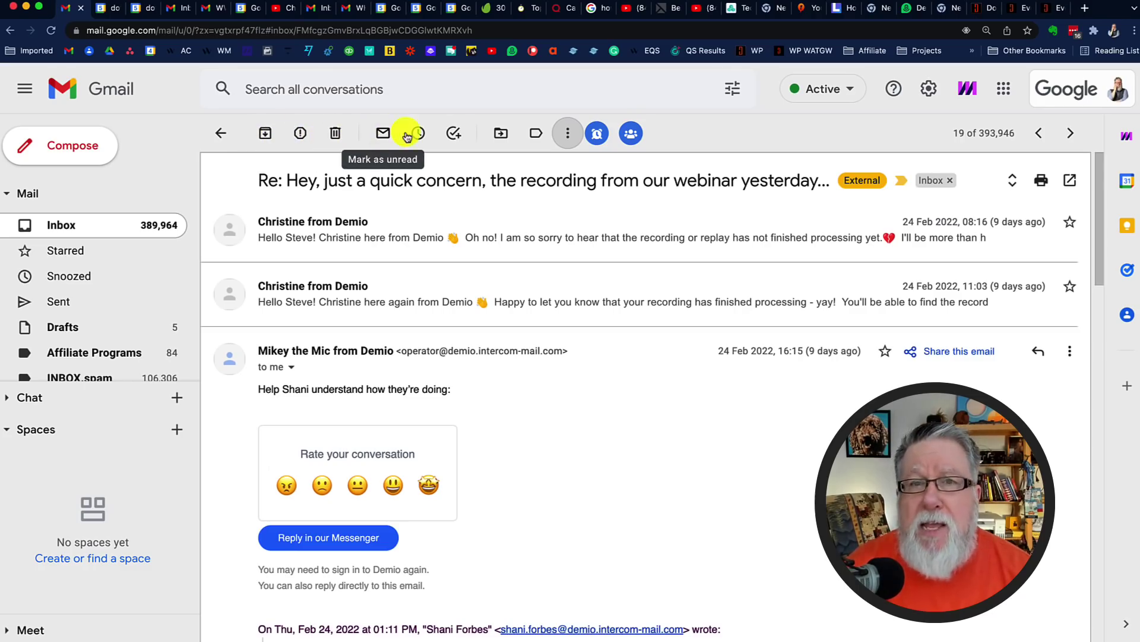
click(454, 134)
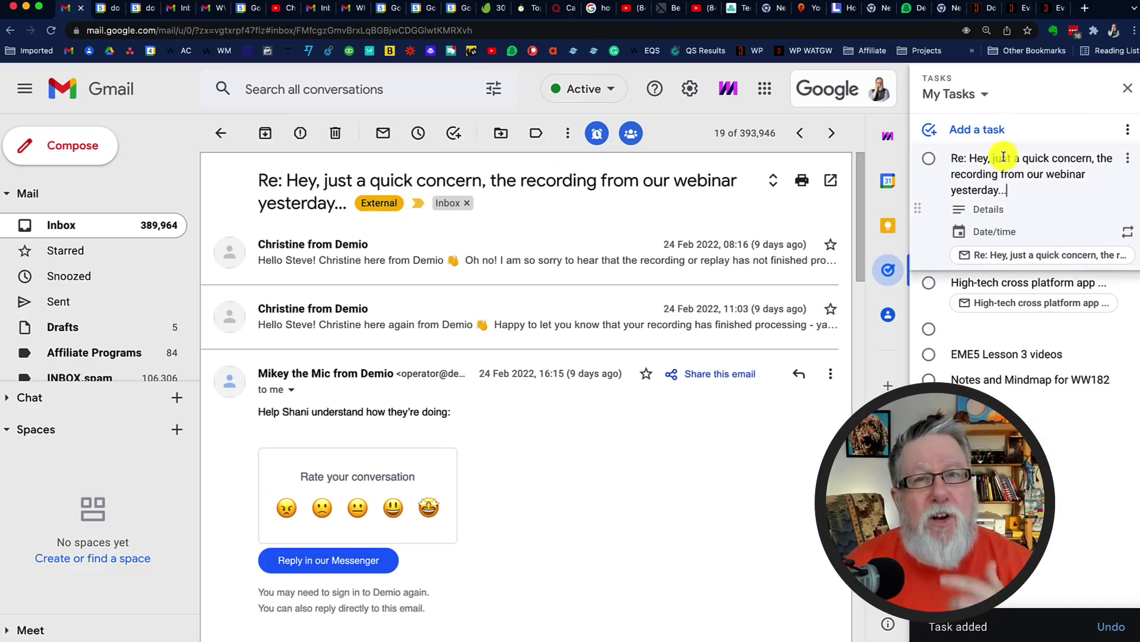
click(995, 231)
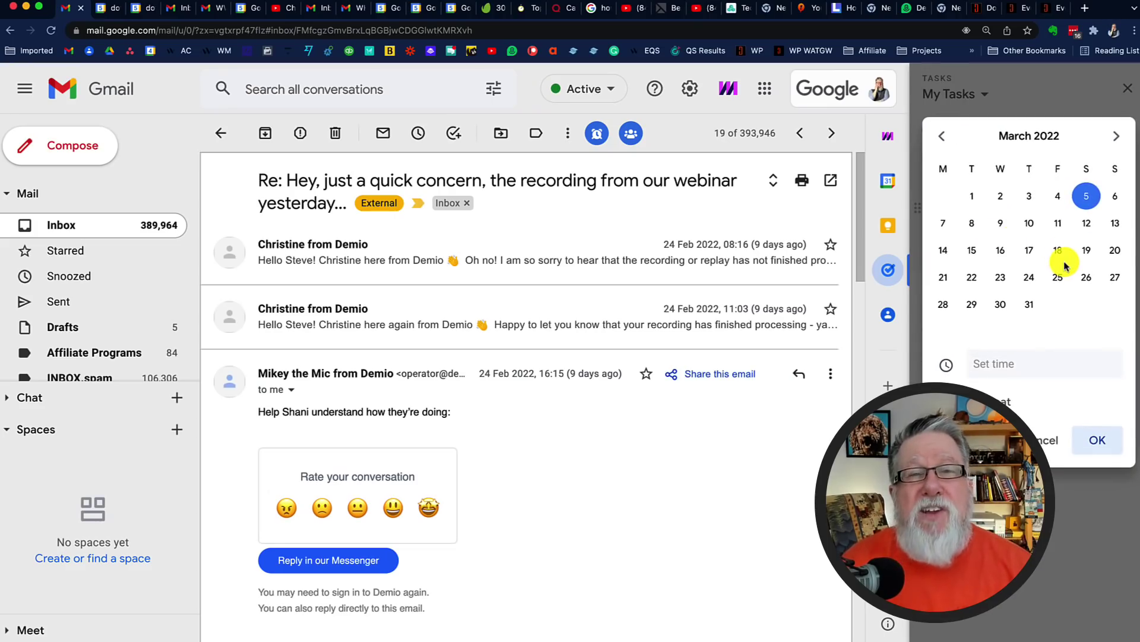
click(1125, 90)
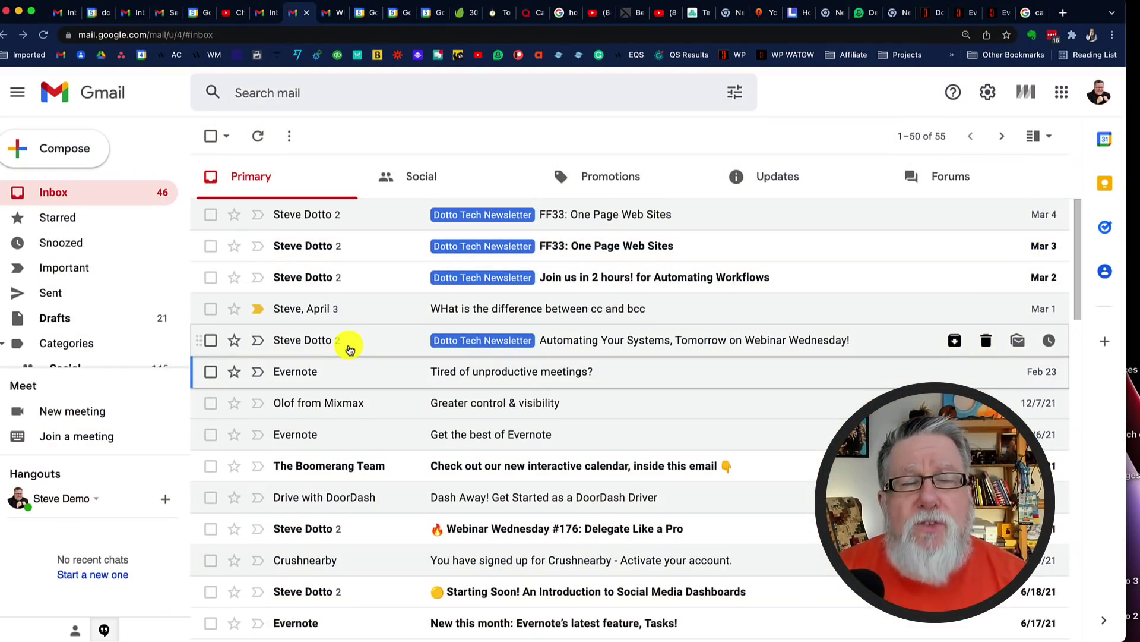
Add The Boomerang Team sender to contacts from their email.
scroll(349, 350, down, 5)
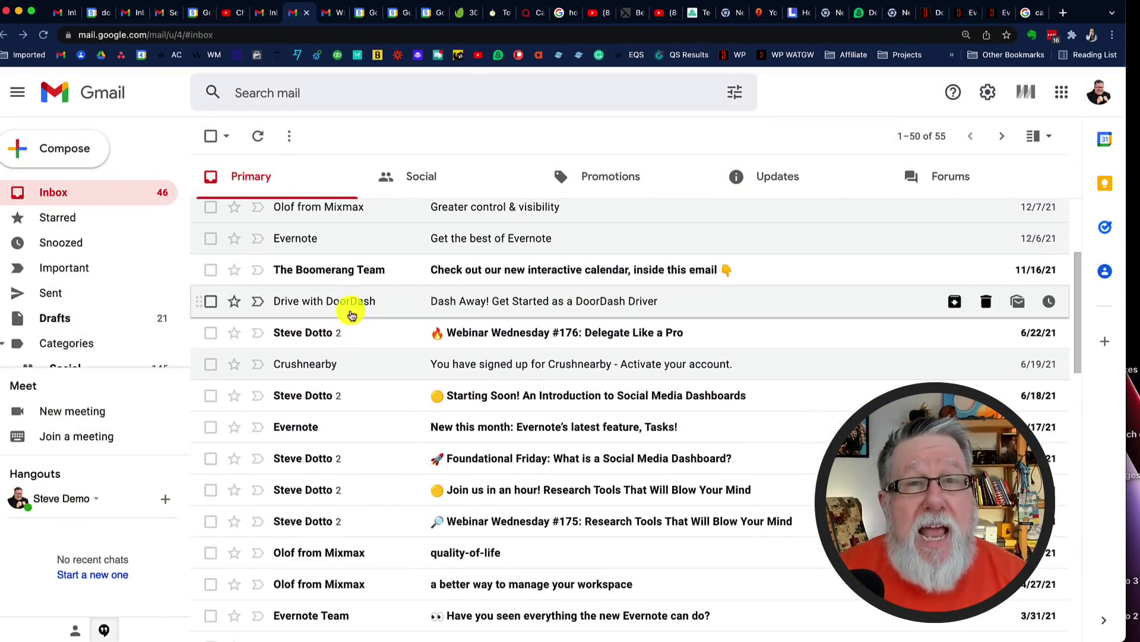
click(343, 274)
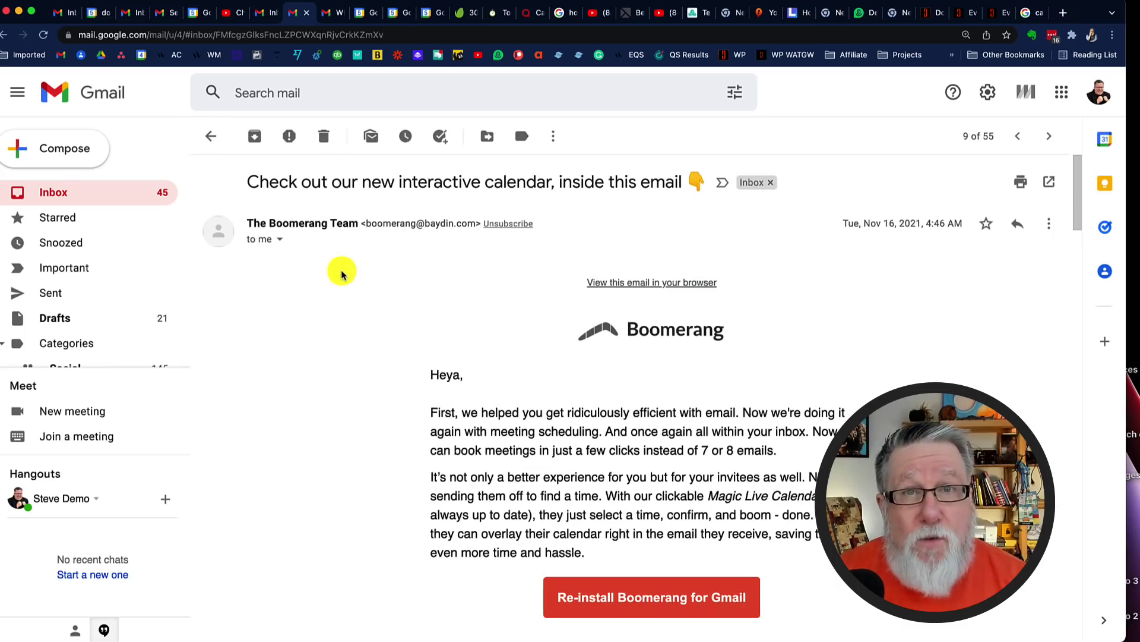
mouse_move(220, 233)
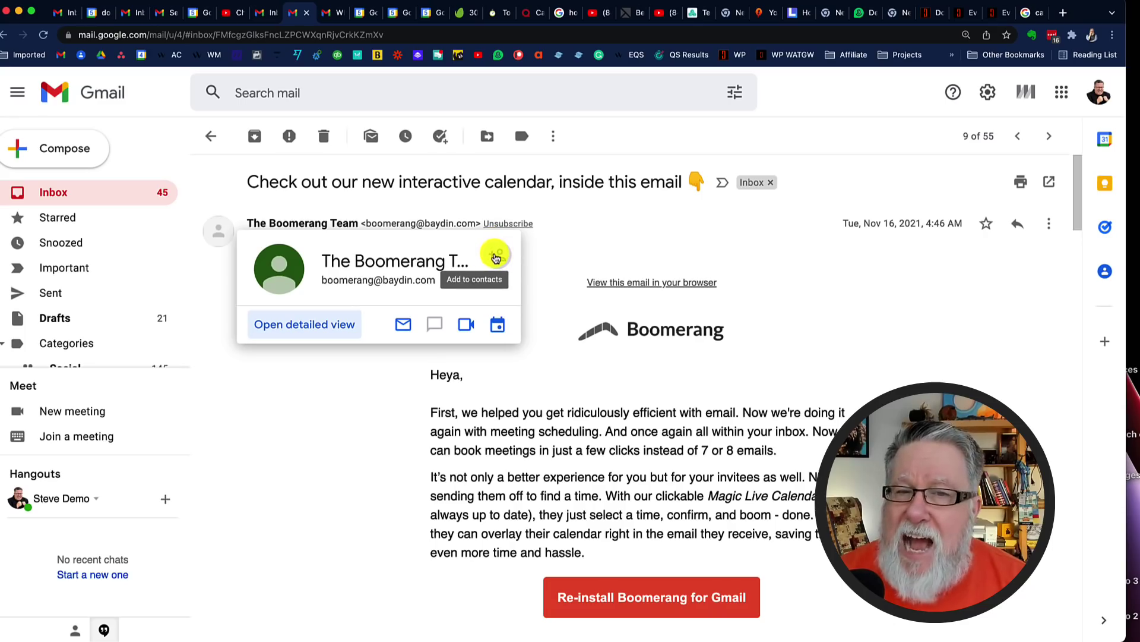
click(497, 260)
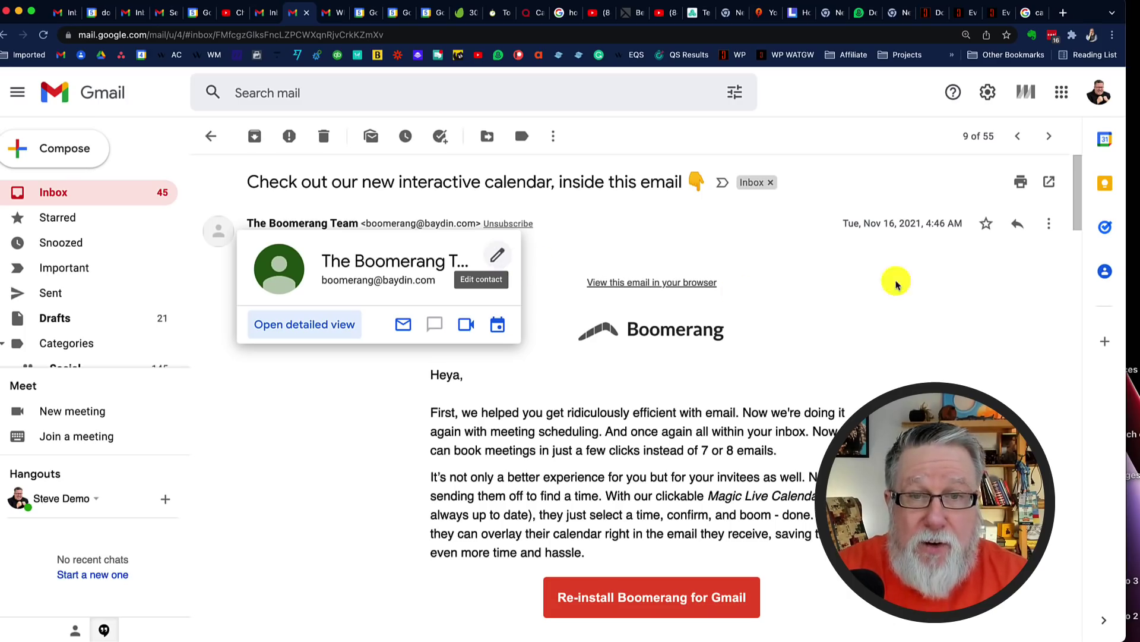
Open Google Contacts in a new tab from the Google apps grid.
click(1062, 95)
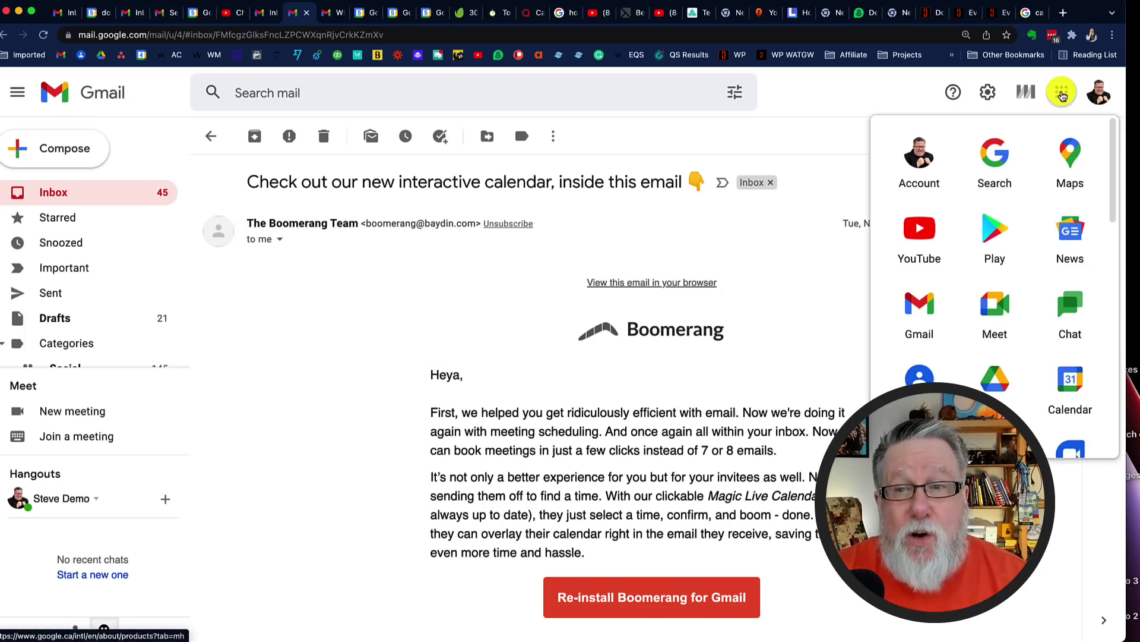
scroll(1053, 255, down, 3)
click(925, 312)
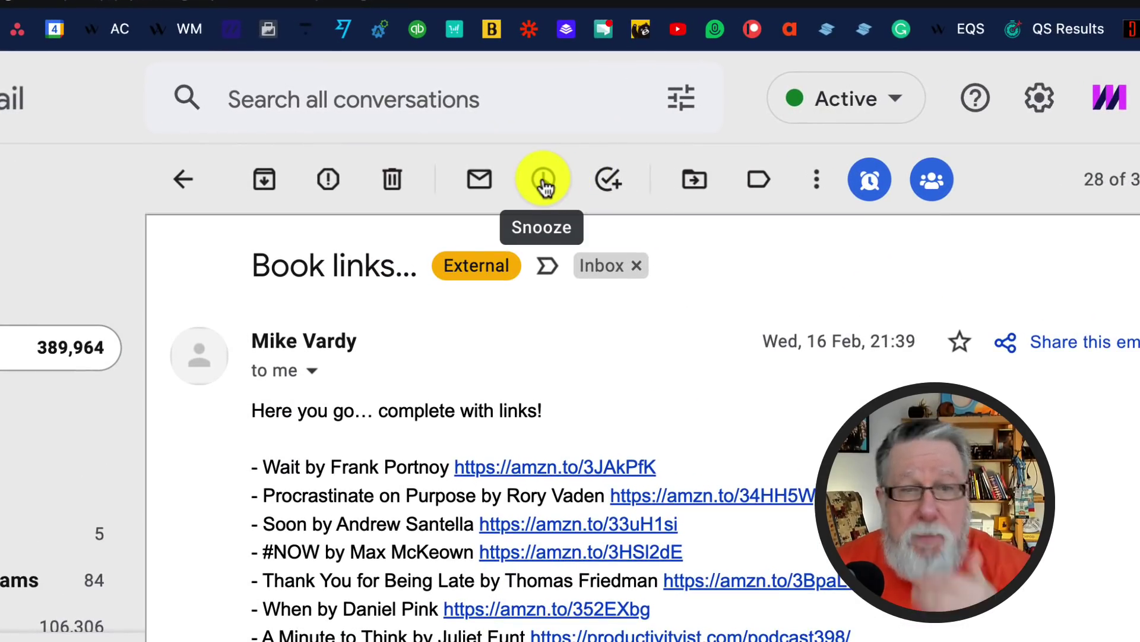
Snooze the Book links email until a custom day in March 2022.
click(543, 181)
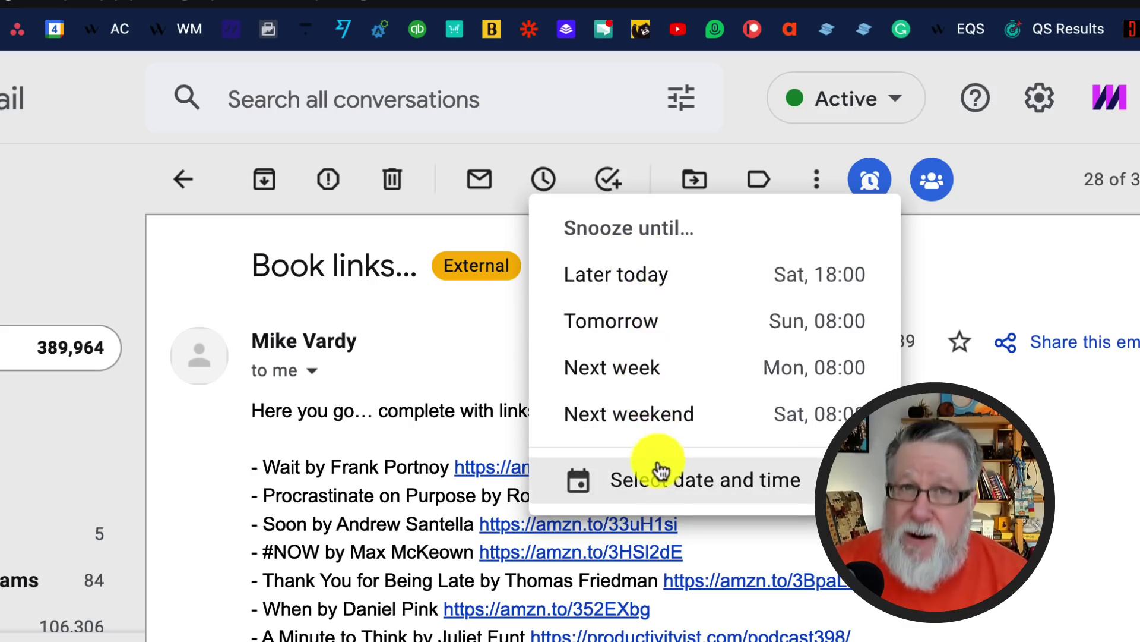
click(673, 490)
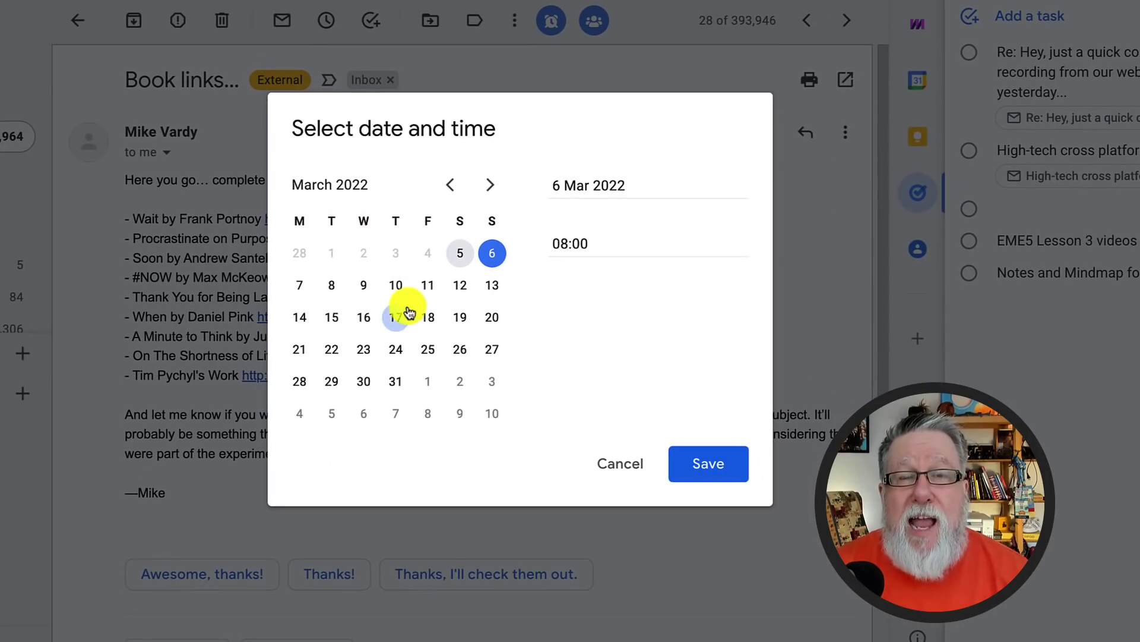
click(374, 296)
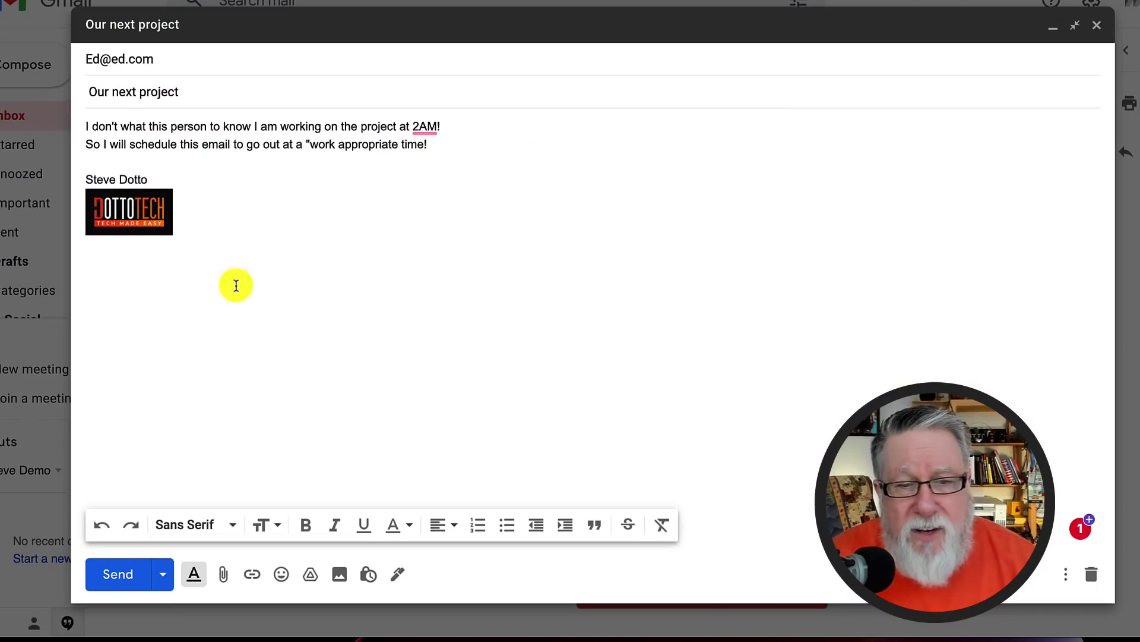
Pick 9 March as the scheduled send date for 'Our next project', then cancel.
click(163, 575)
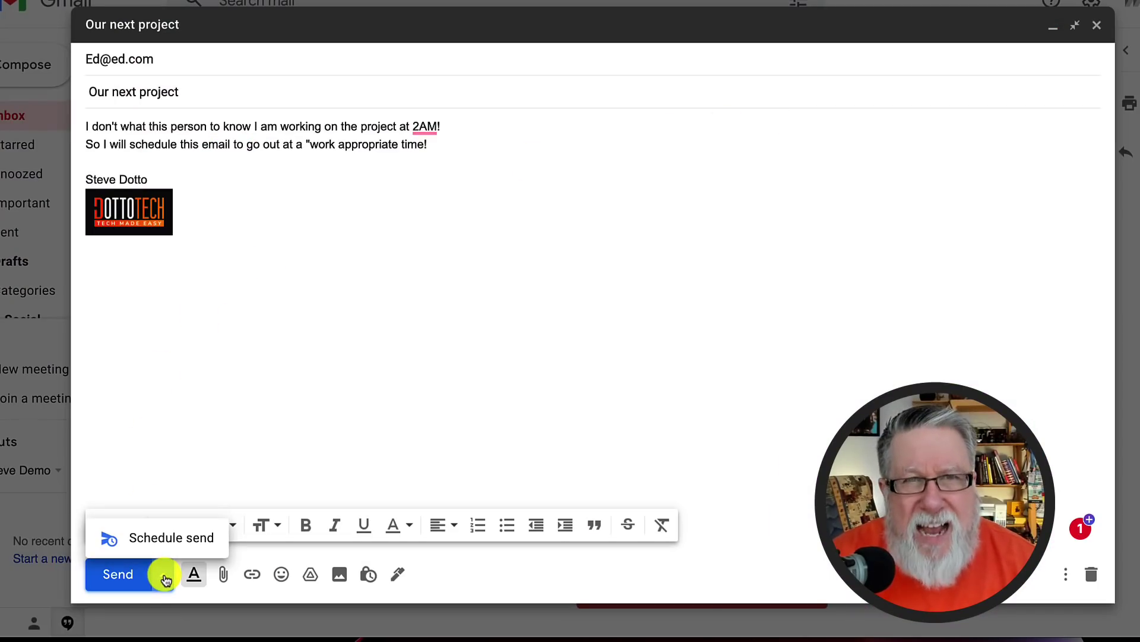
click(169, 537)
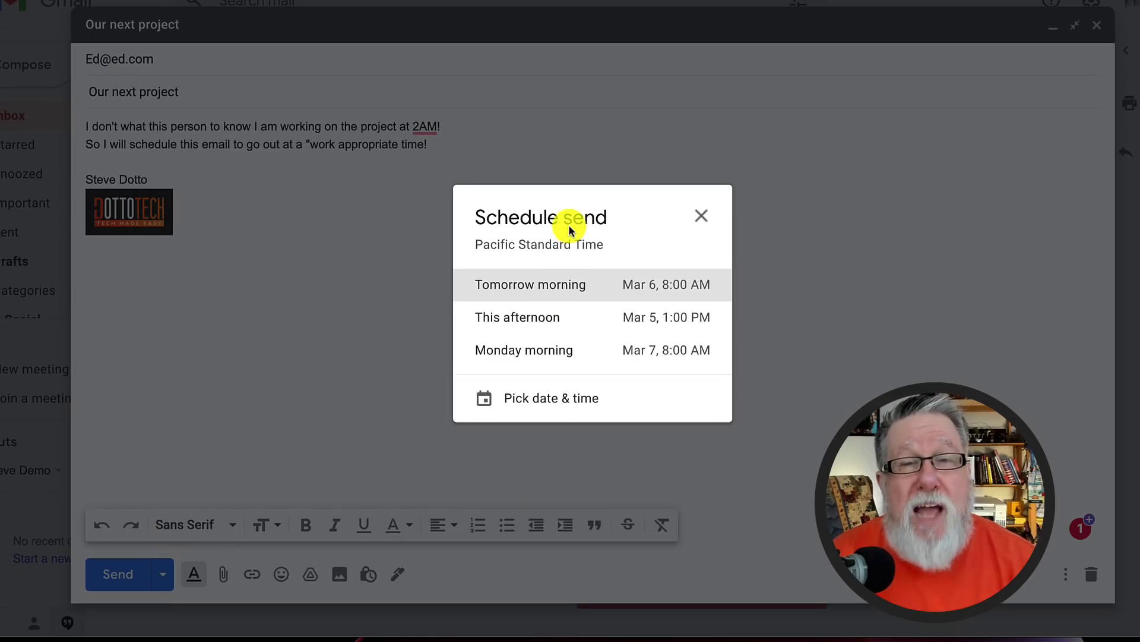
click(555, 399)
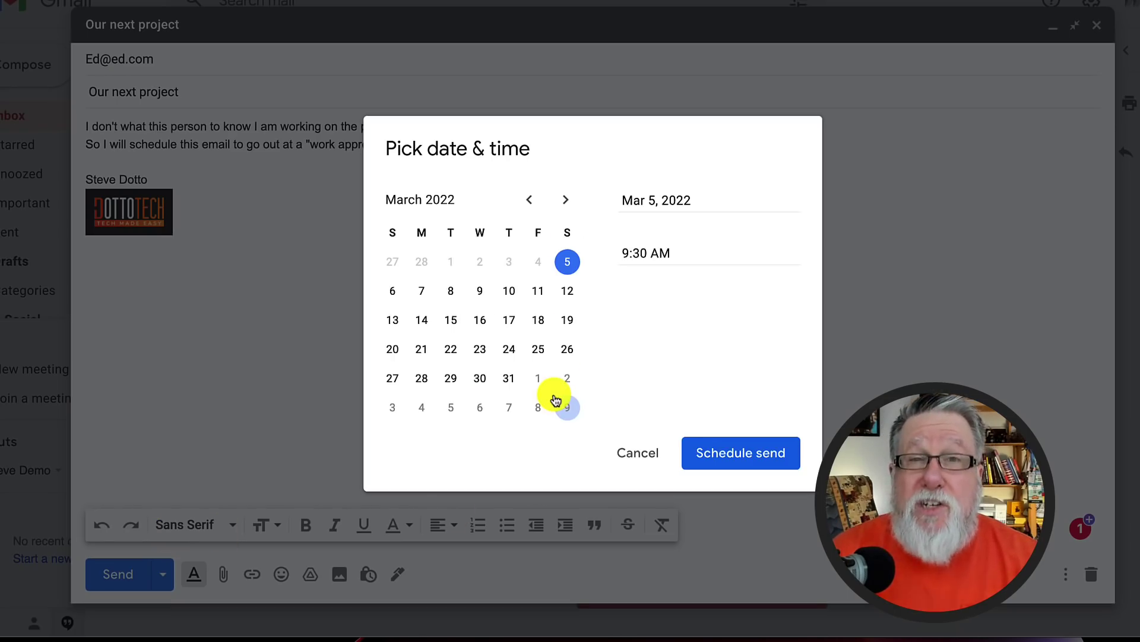
click(482, 292)
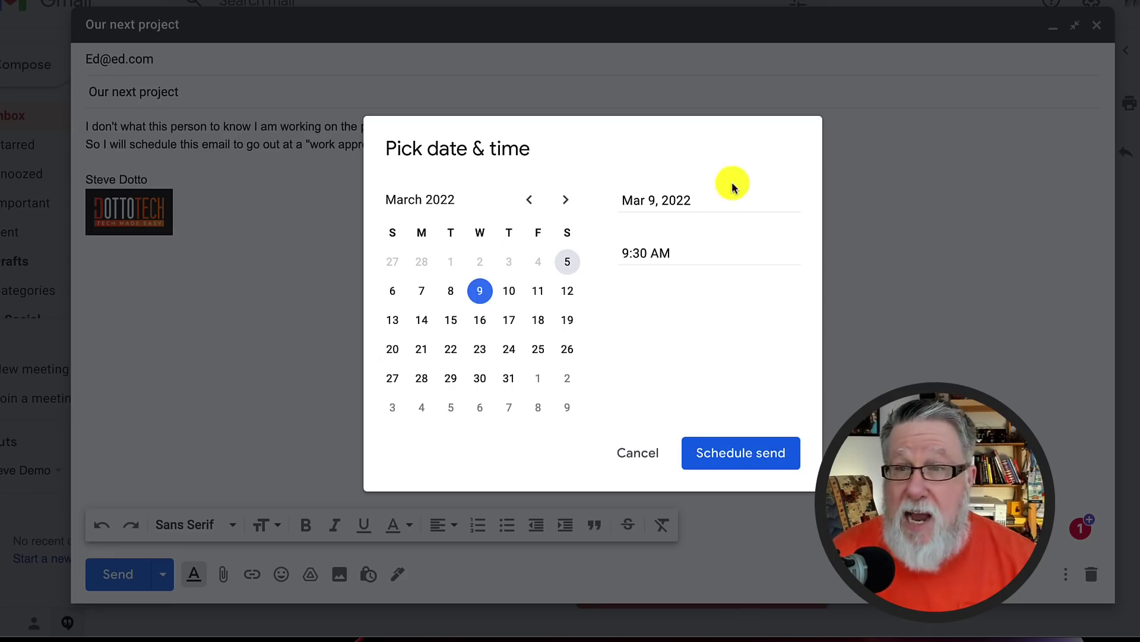
click(638, 451)
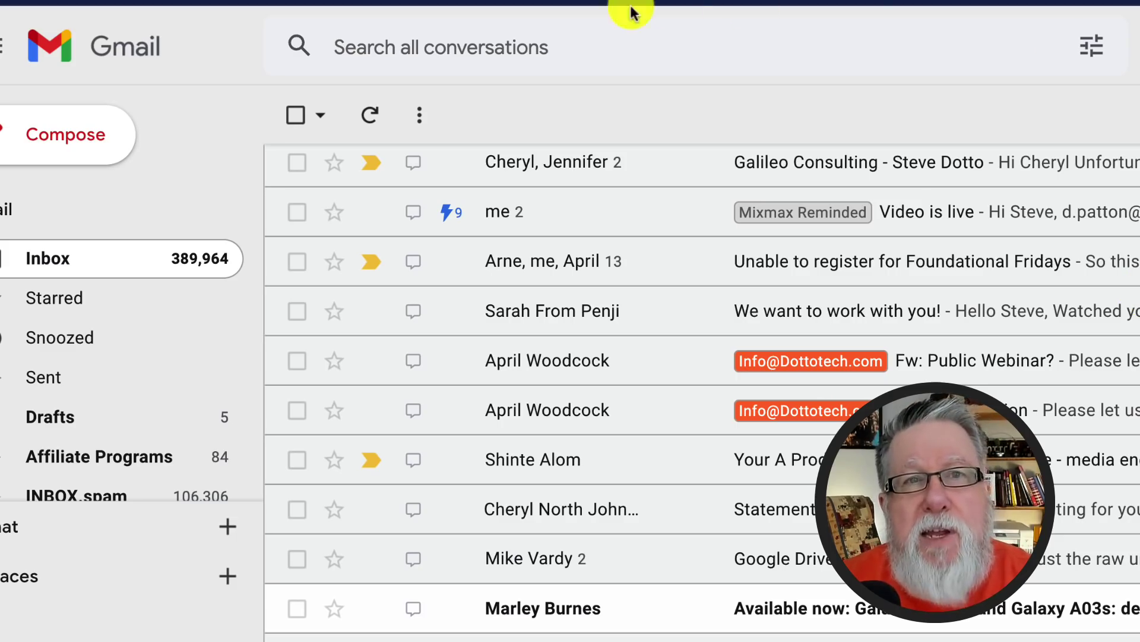
Search mail for 'unsubscribe' and confirm unsubscribing from the Adweek sender.
click(507, 47)
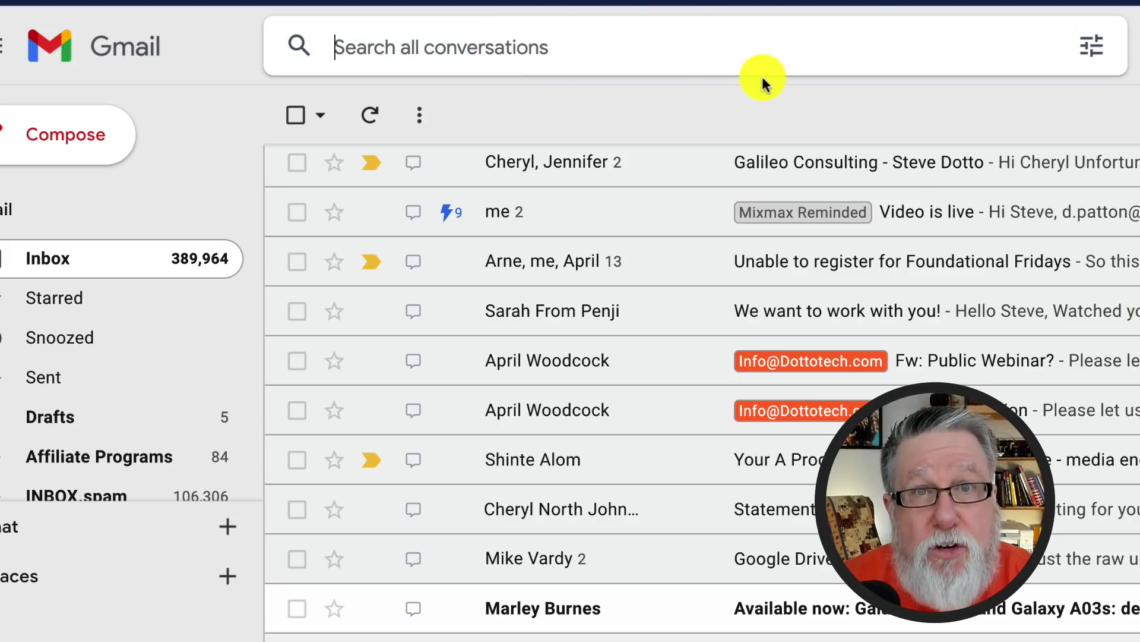
text(unsubsc)
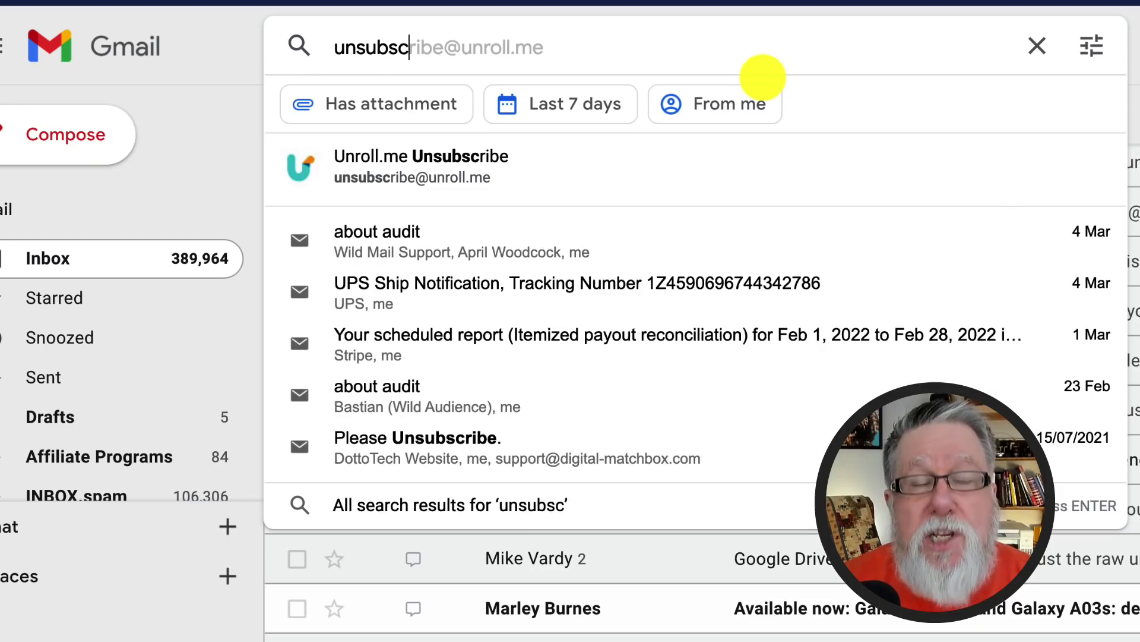
text(ribe)
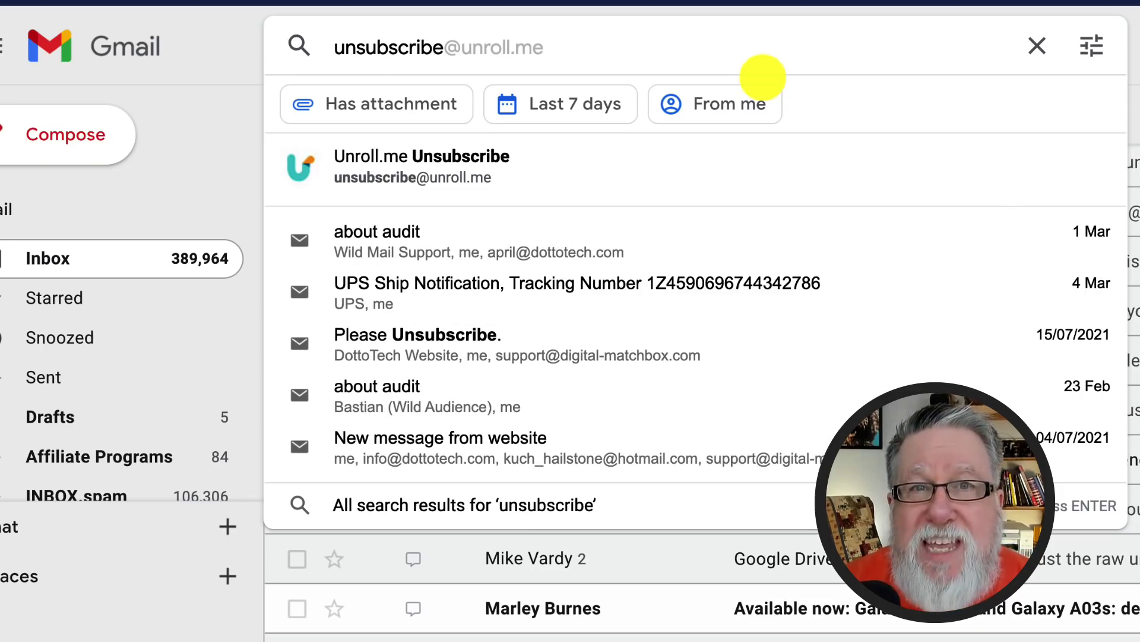
key(Return)
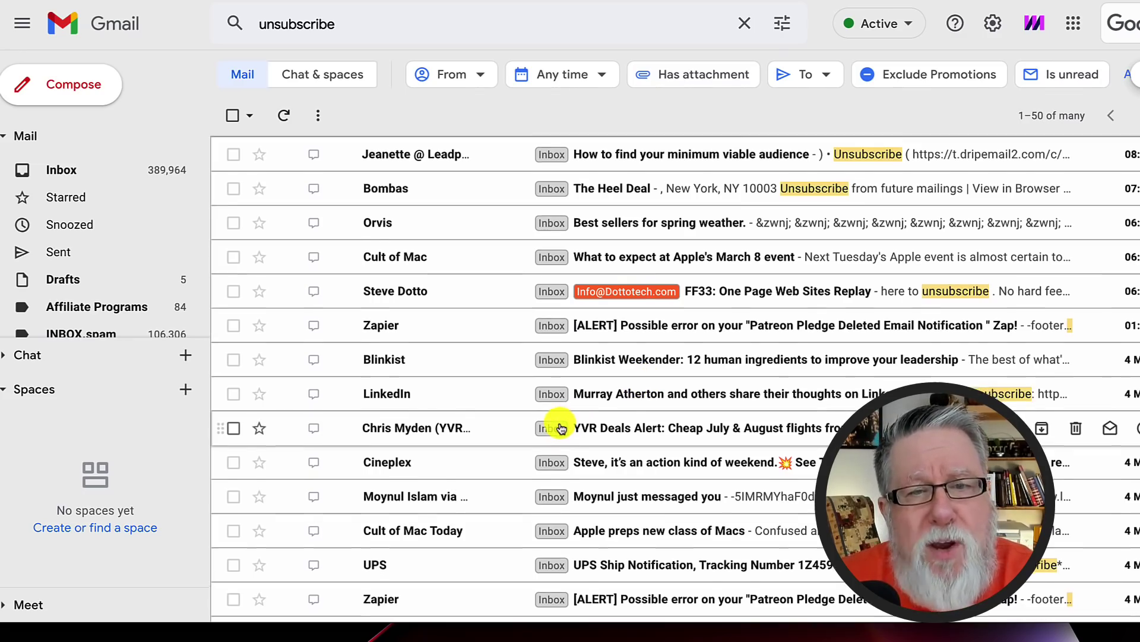
scroll(558, 428, down, 2)
scroll(562, 427, down, 3)
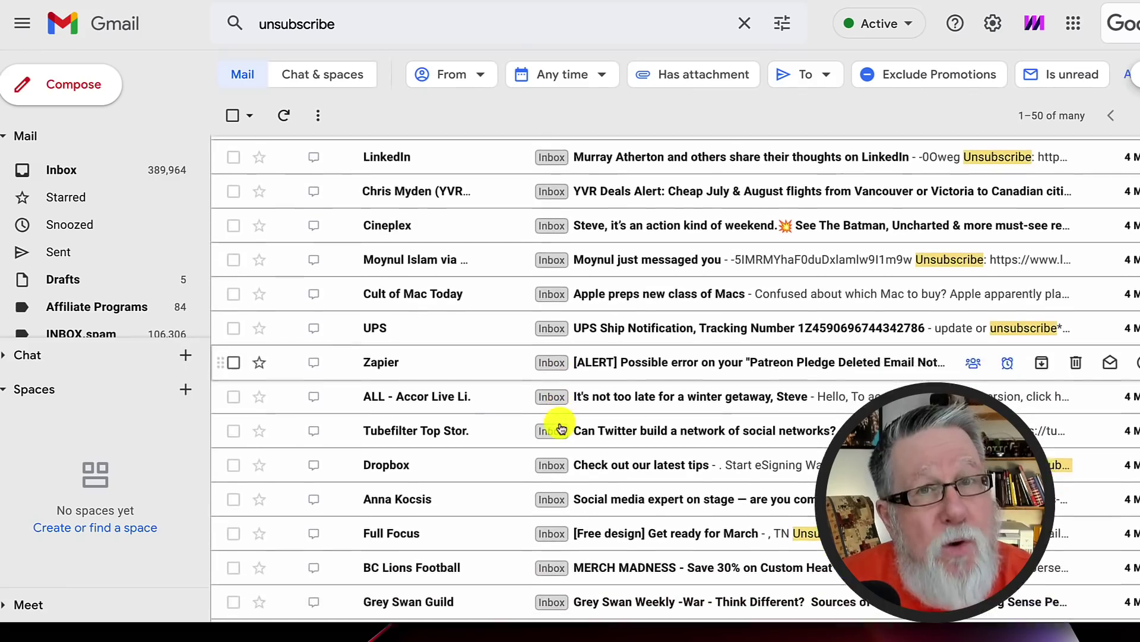
scroll(561, 428, down, 2)
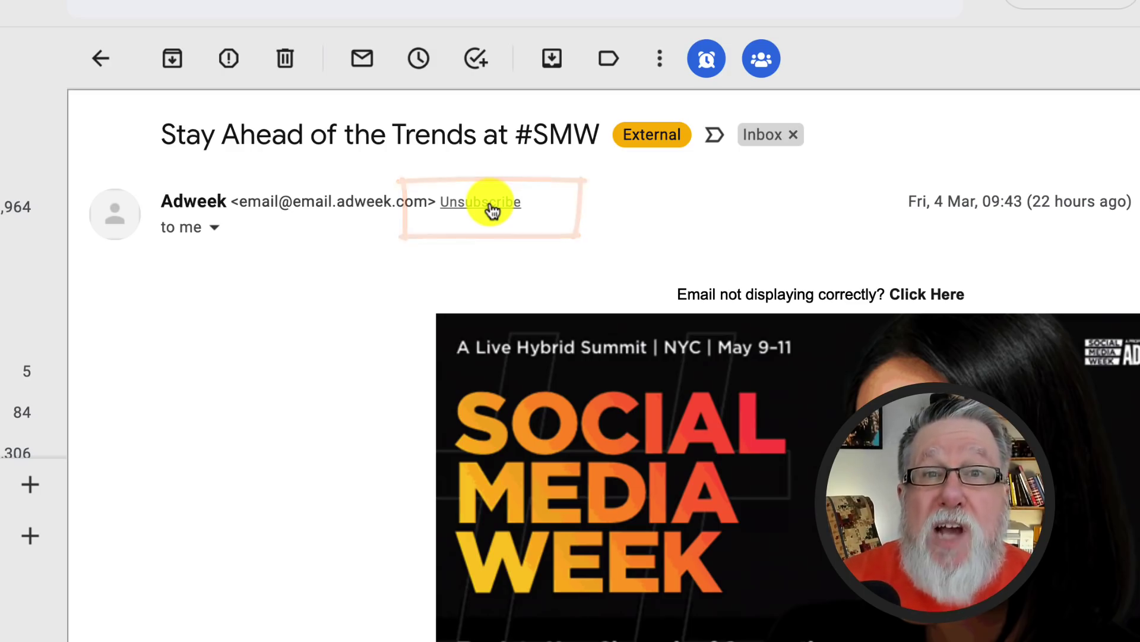
click(491, 208)
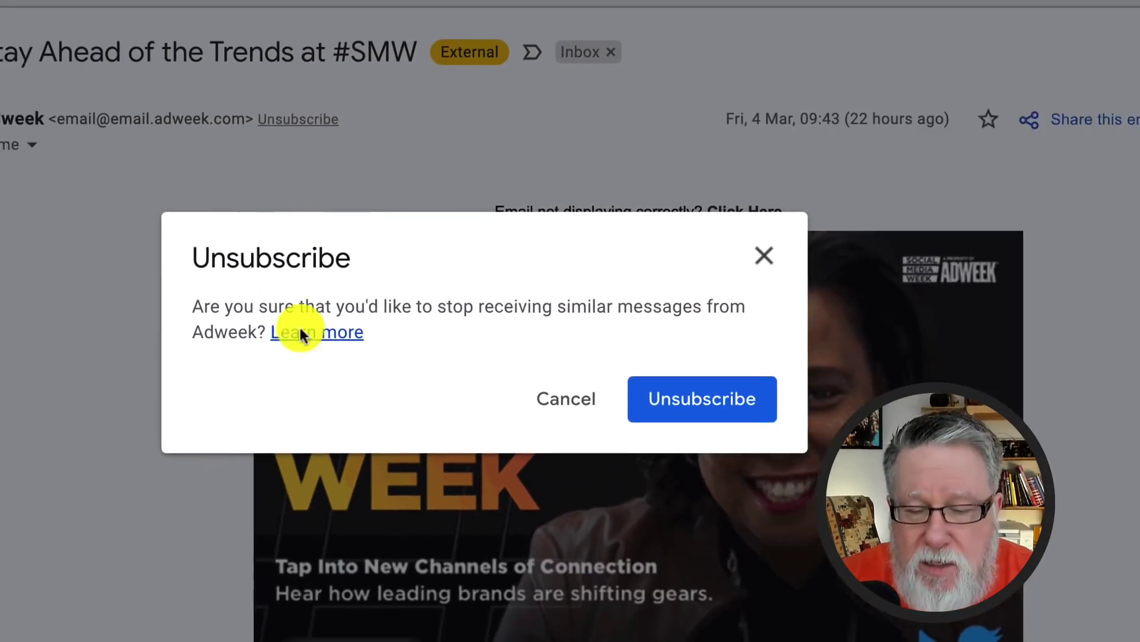
click(673, 399)
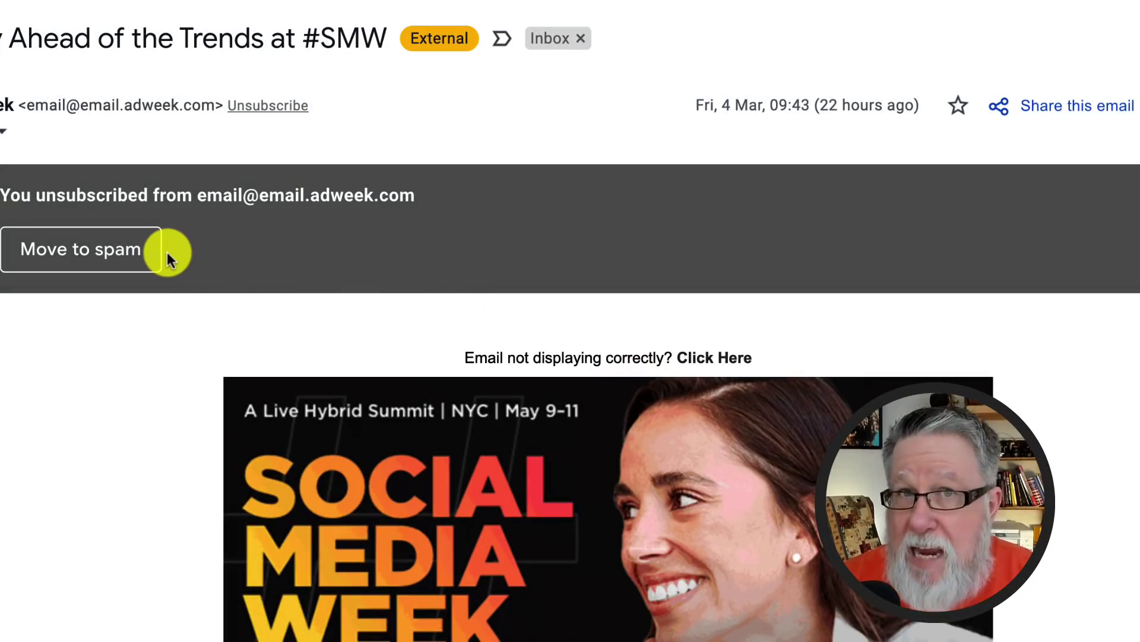